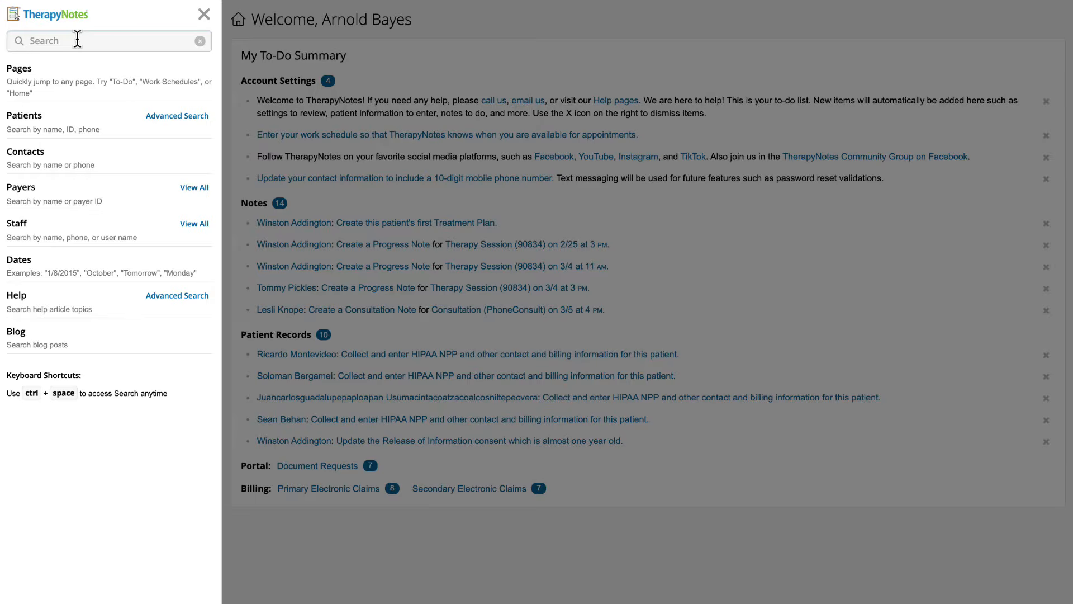
Dismiss the search panel, collapse and re-expand the sidebar, and go to the To-Do List.
left_click(204, 14)
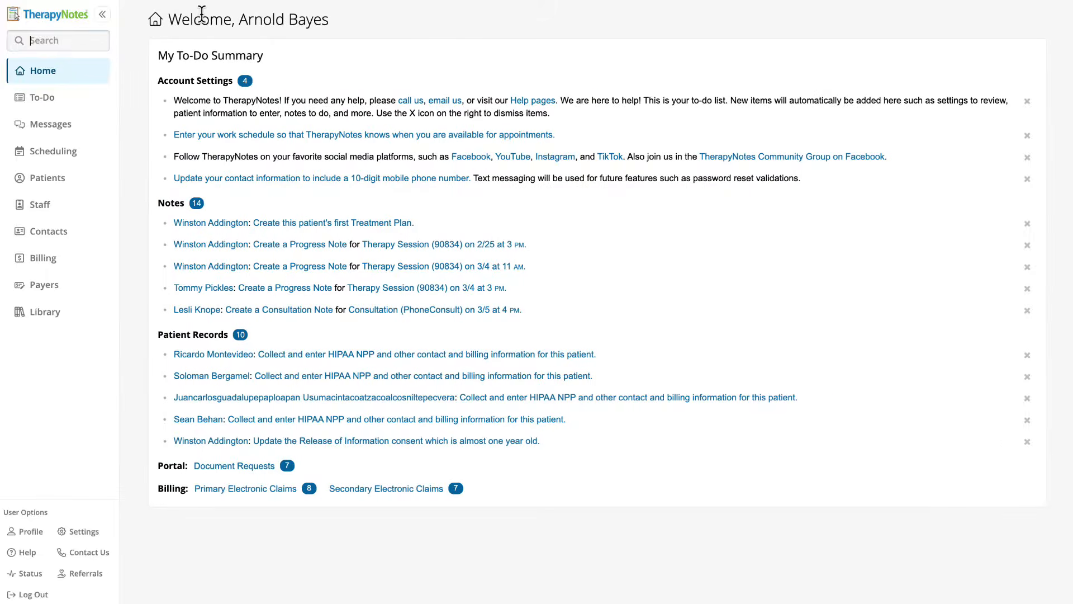
left_click(104, 15)
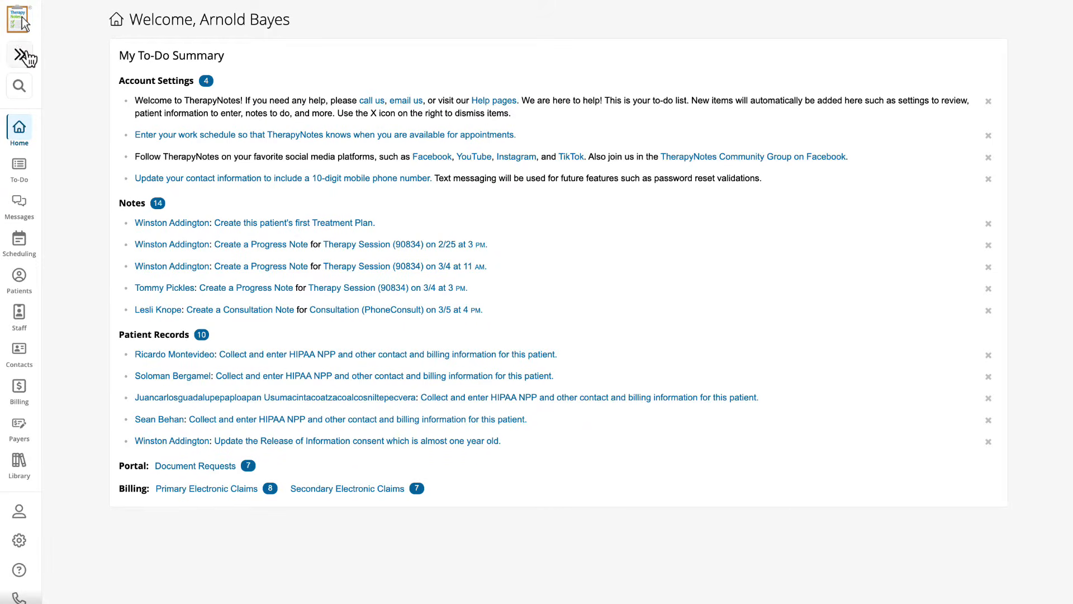
left_click(23, 53)
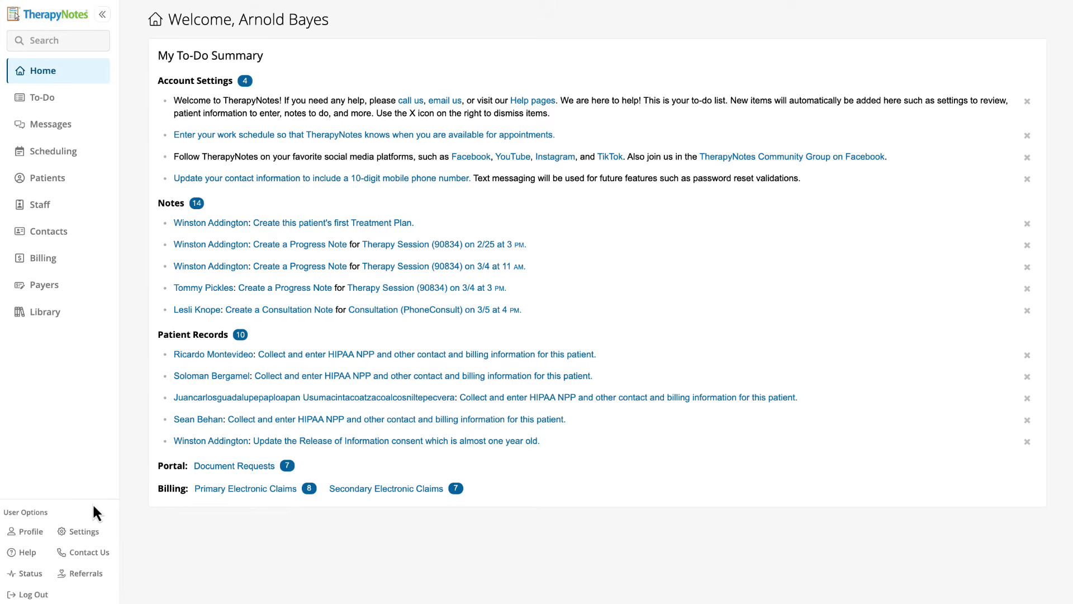
left_click(80, 101)
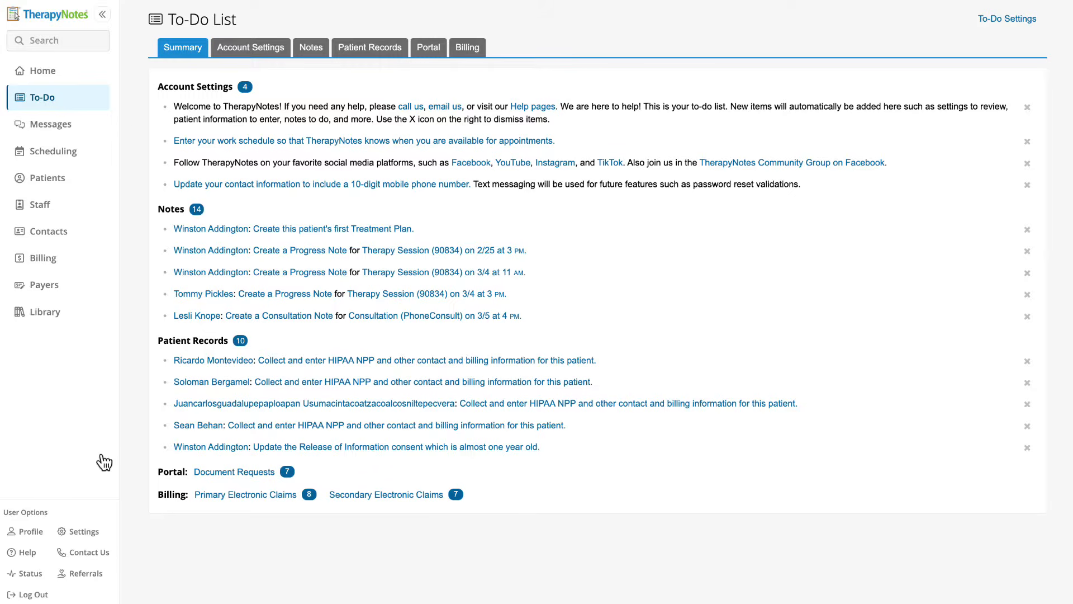
In Practice Information, enter the practice's street address, city Horsham, state PA and zip 19044-2204.
left_click(91, 533)
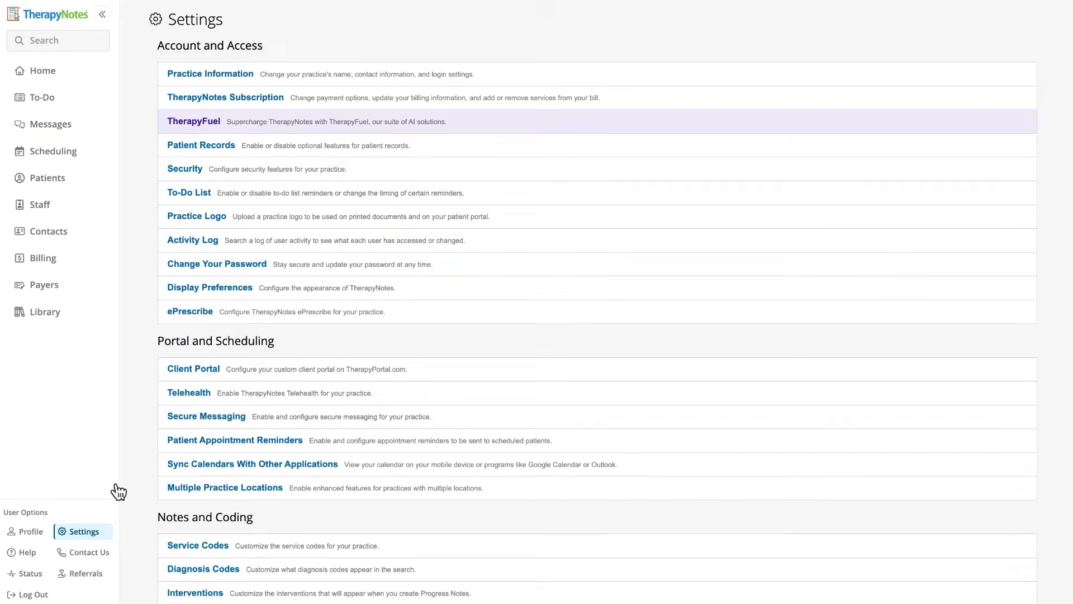
left_click(230, 75)
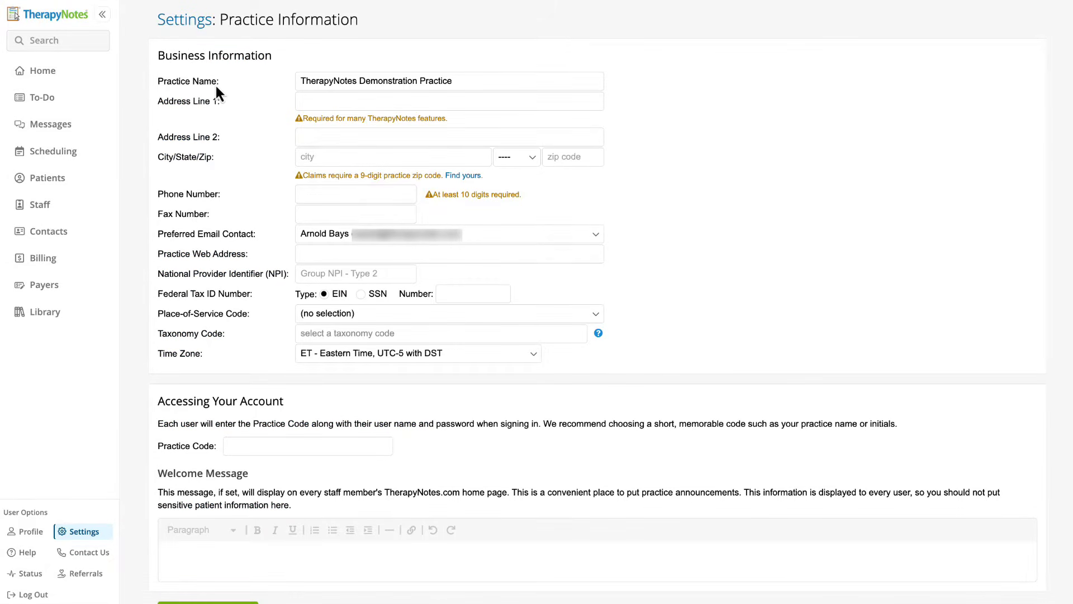
left_click(323, 104)
type("630 Dresher Road")
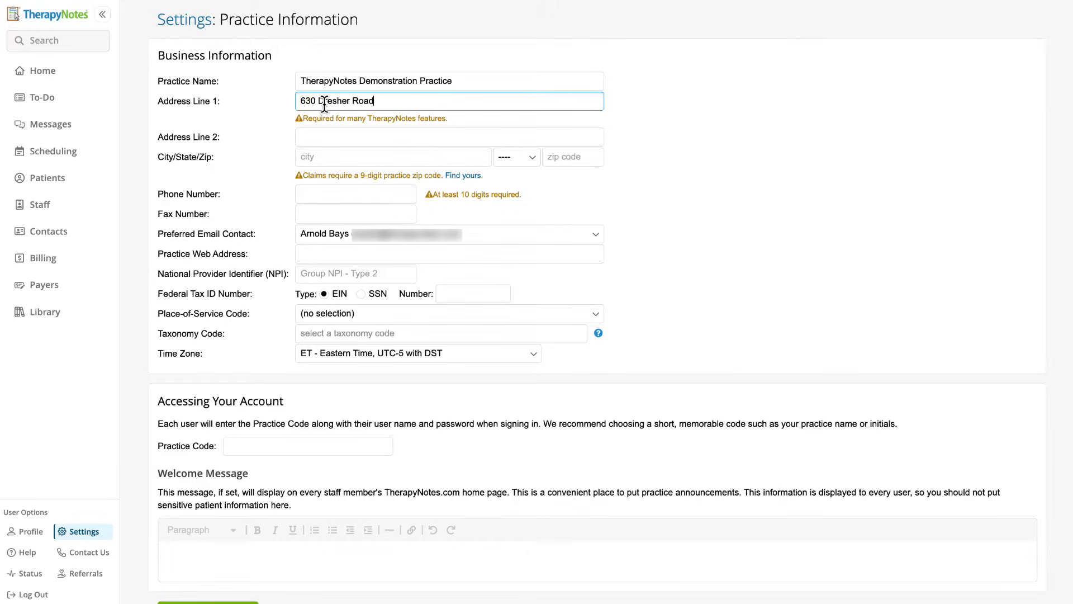
left_click(326, 157)
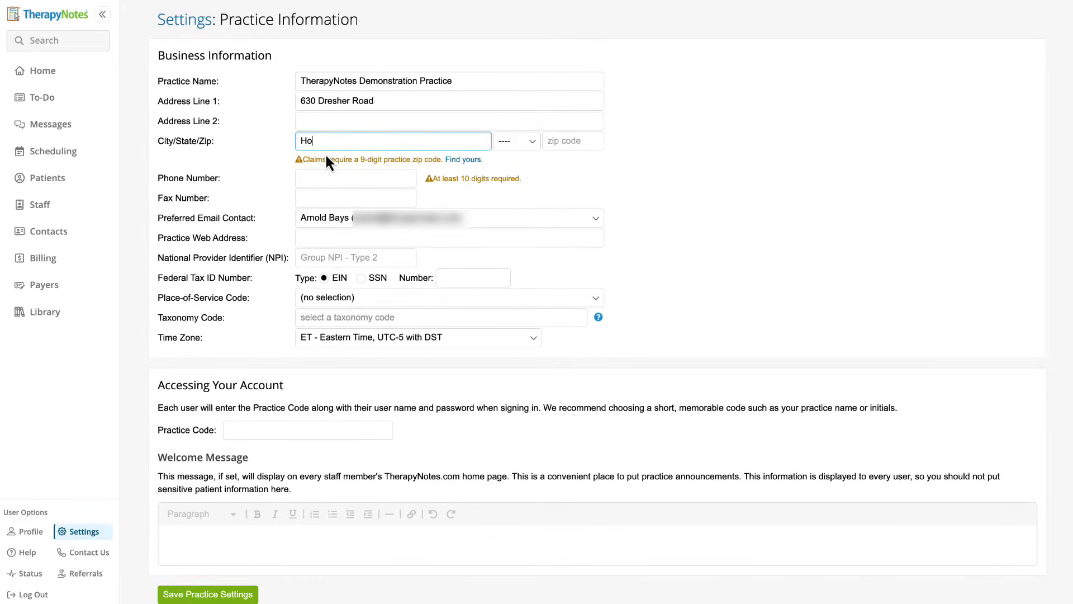
type("Horsham")
left_click(515, 141)
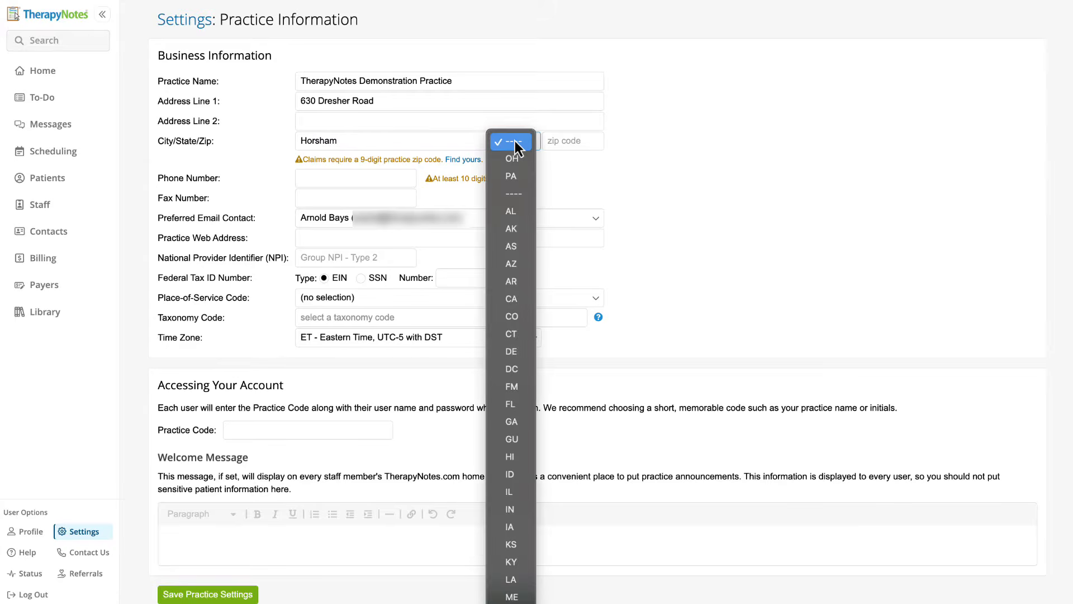
left_click(518, 177)
left_click(582, 144)
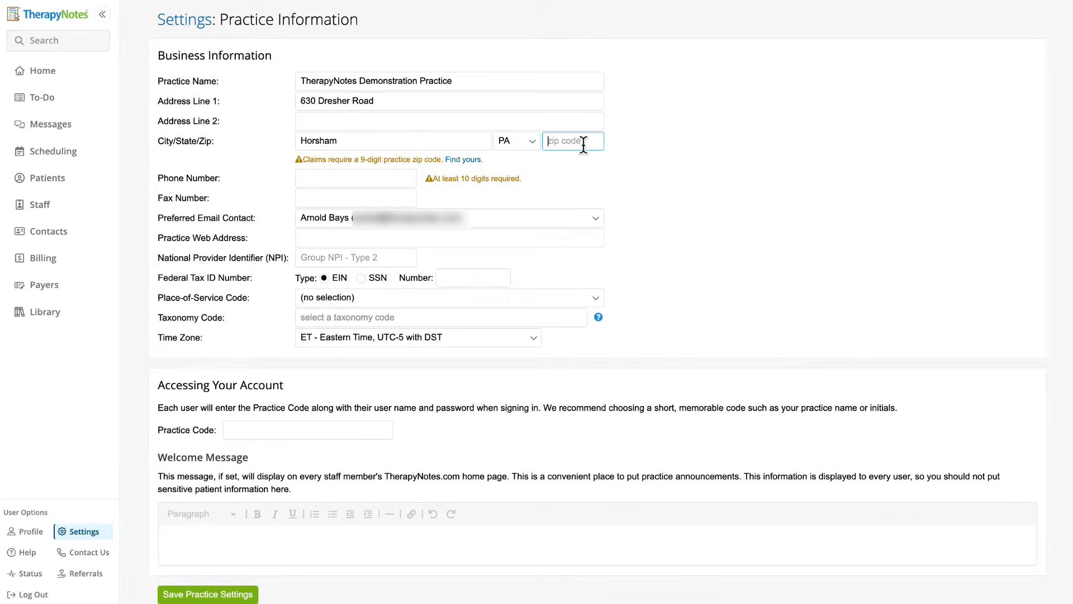
type("19044-2204")
Enter the practice phone and fax numbers and paste in the practice web address.
left_click(408, 177)
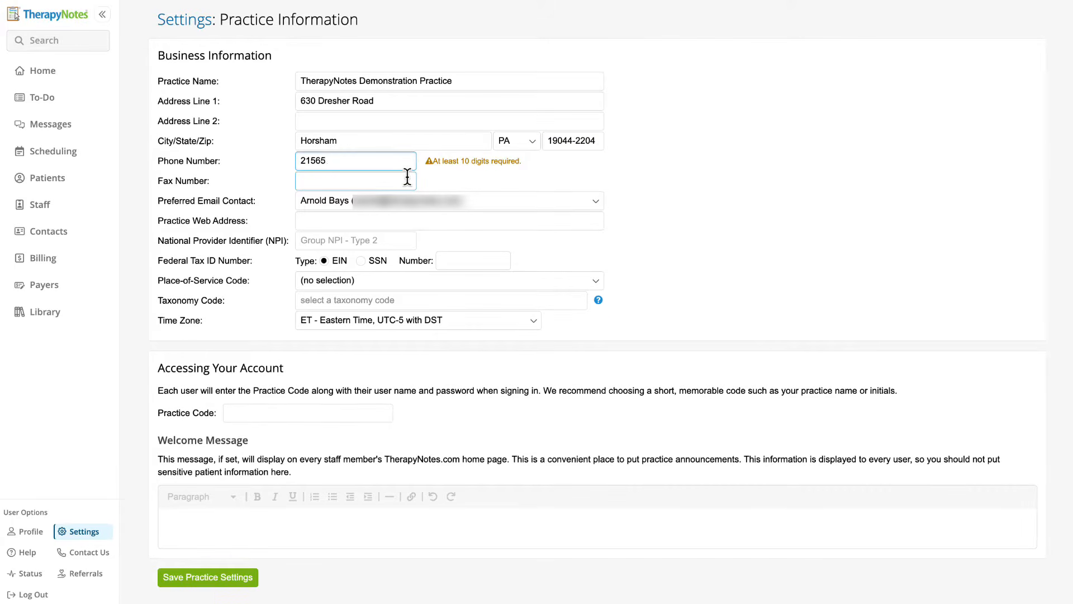
left_click(403, 181)
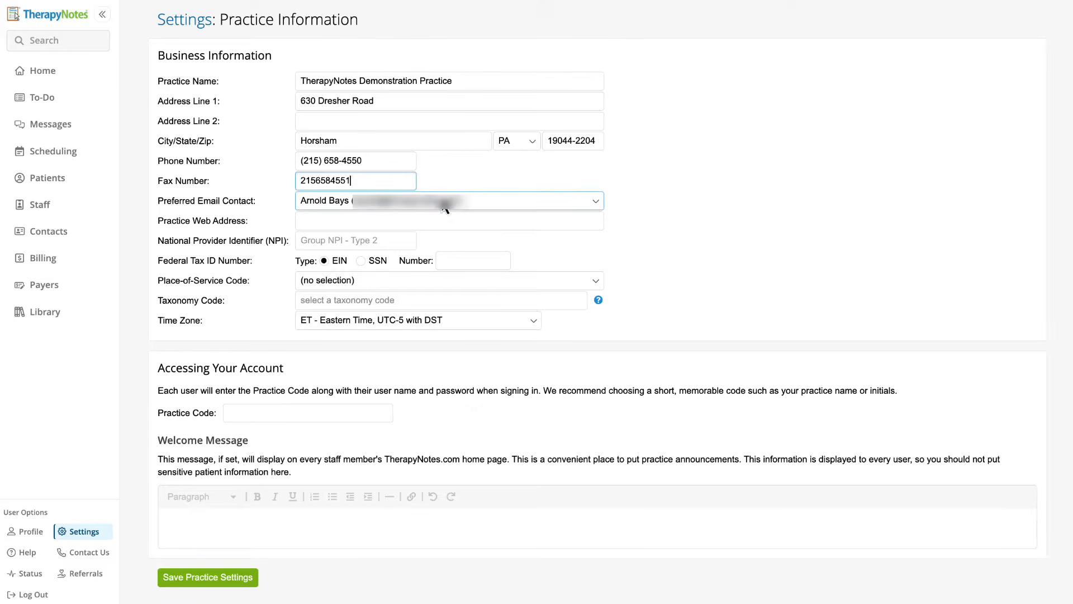
left_click(466, 208)
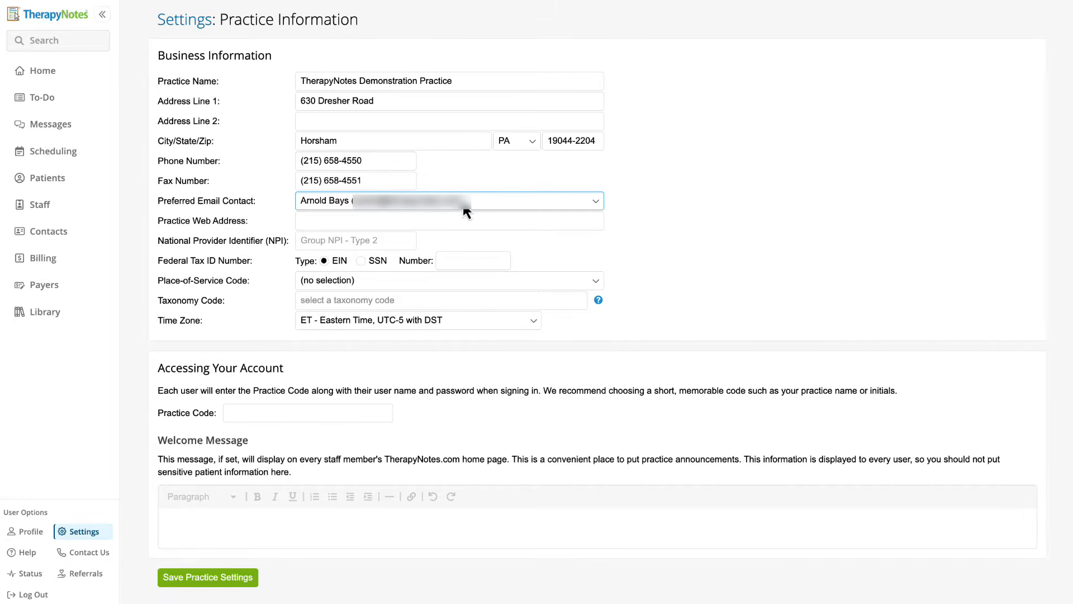
left_click(476, 218)
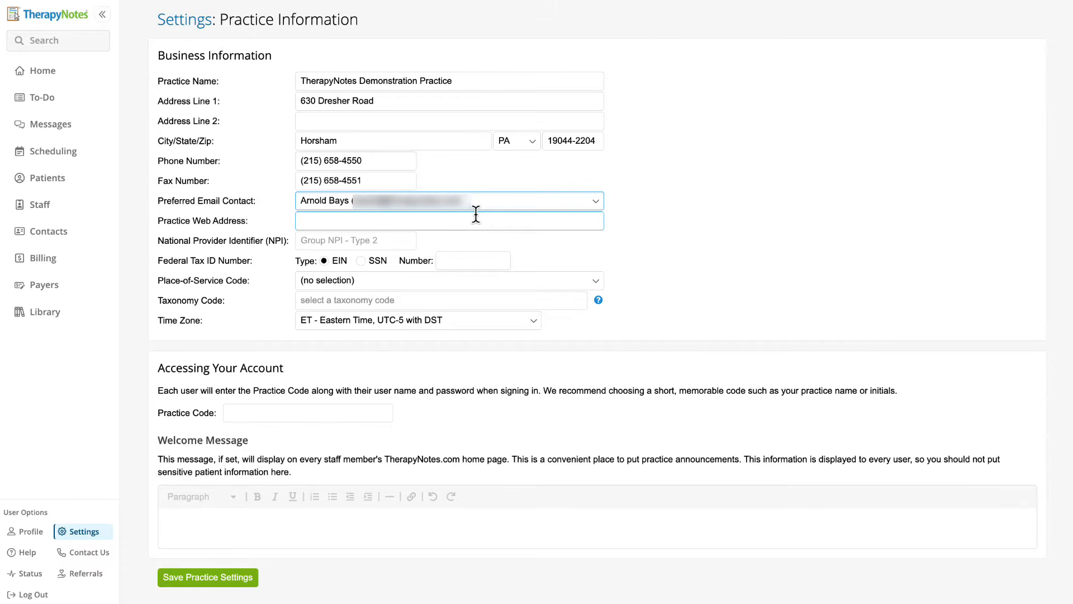
left_click(495, 218)
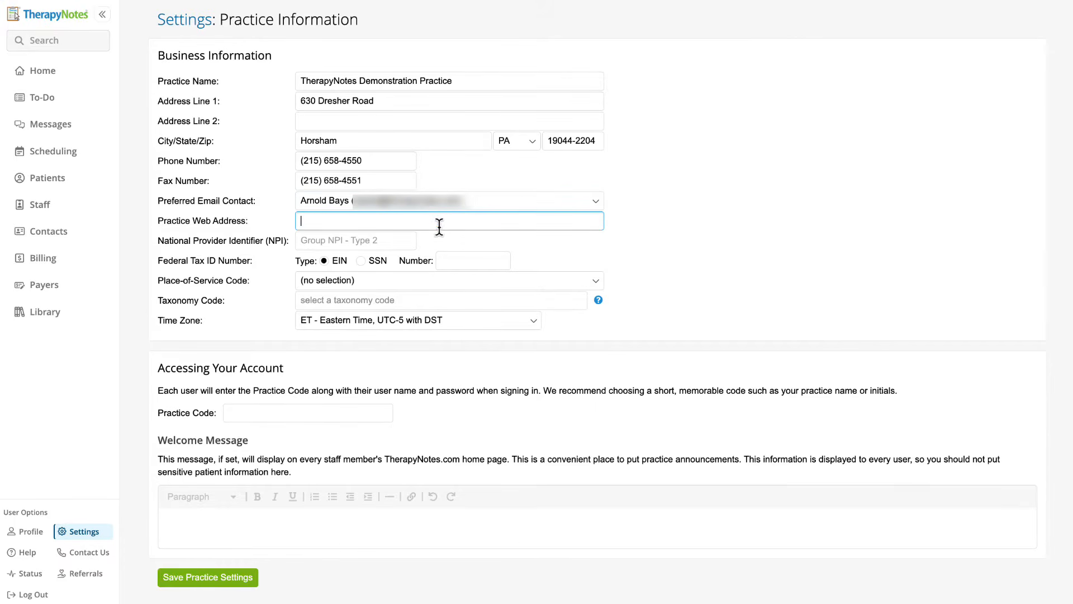
type("www.therapynotes.com")
Paste in the practice's NPI and federal tax ID number.
left_click(403, 233)
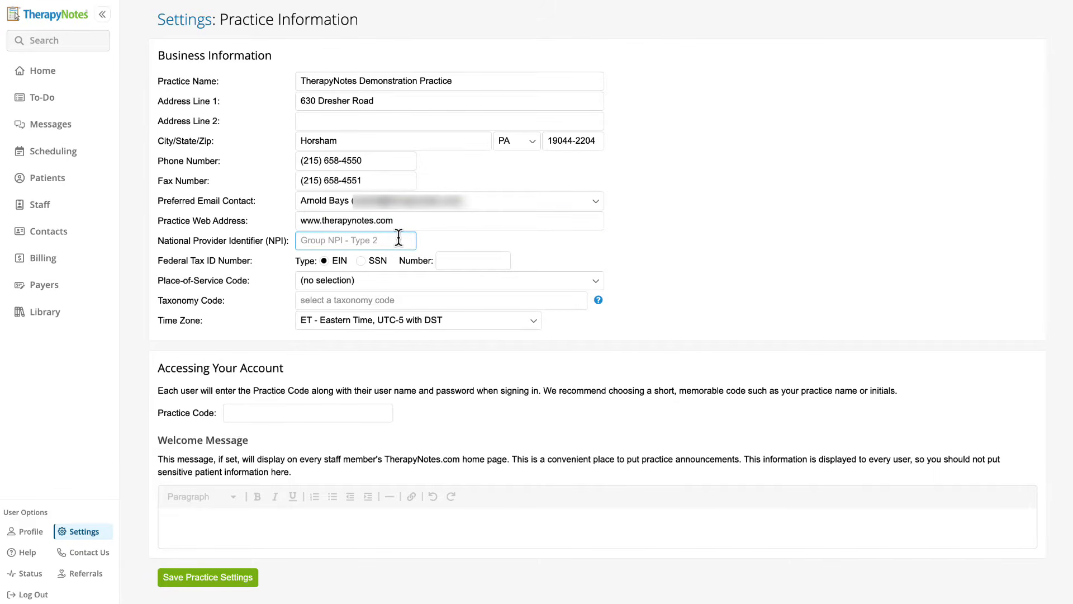
key("ctrl+v")
left_click(443, 259)
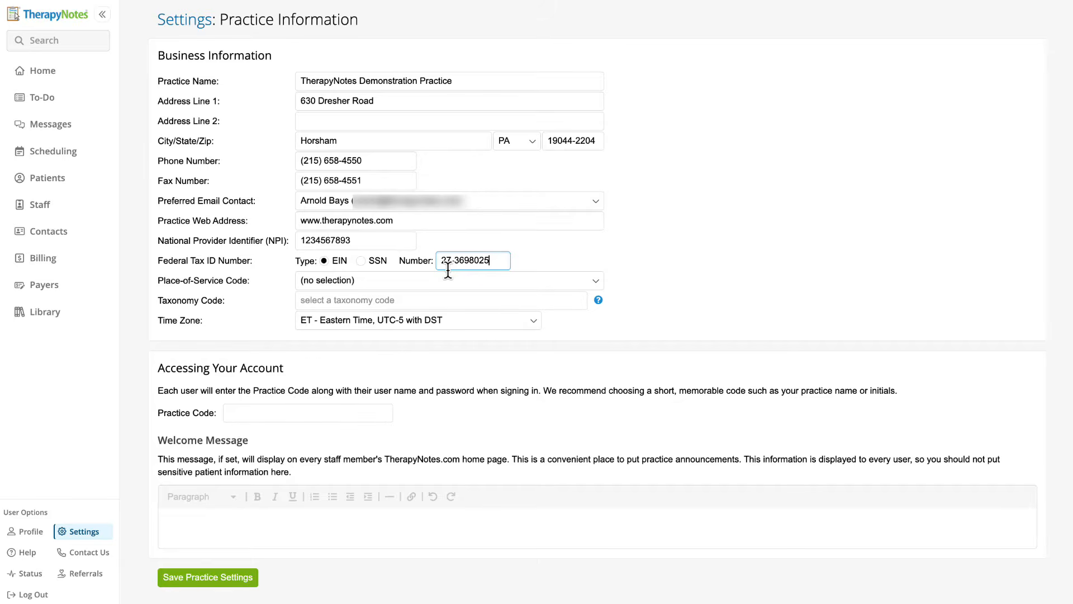
left_click(450, 300)
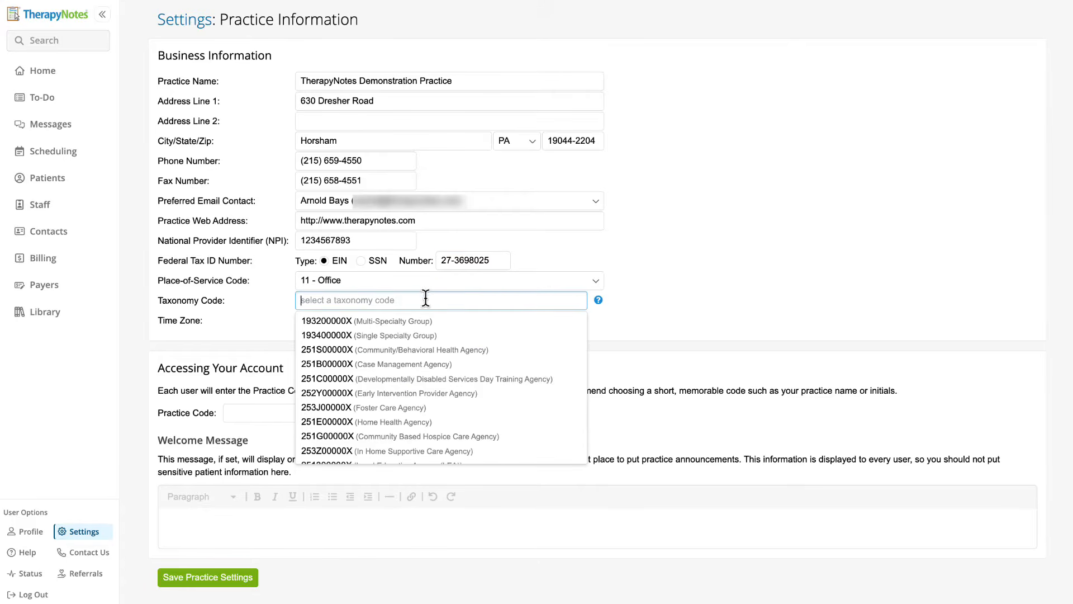
Choose taxonomy code 193200000X (Multi-Specialty Group) and set the practice code to DemoAccount.
left_click(500, 321)
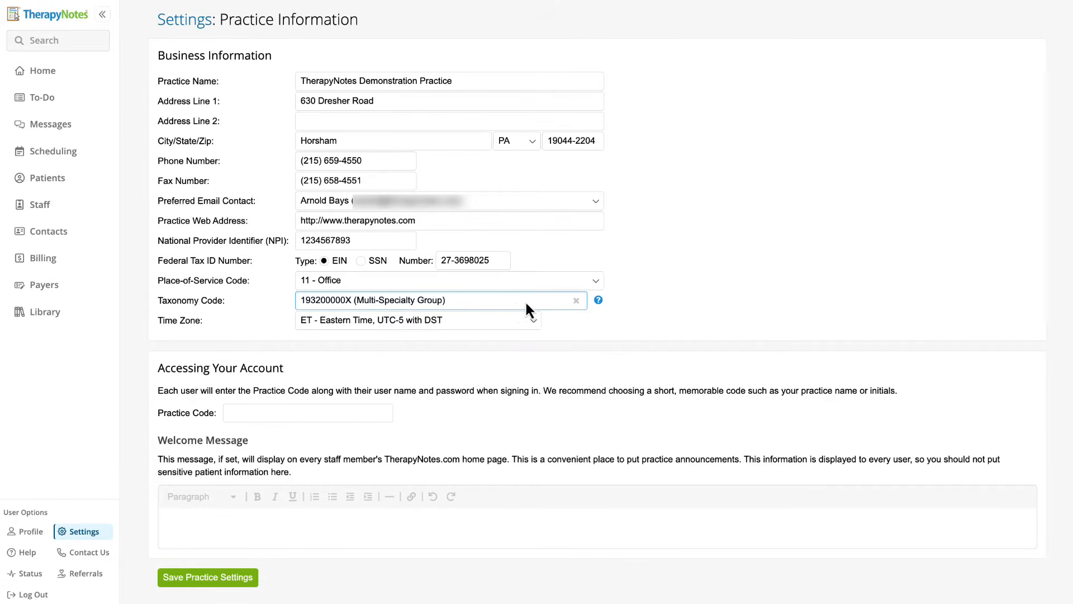
mouse_move(601, 302)
left_click(372, 416)
type("DemoAccount")
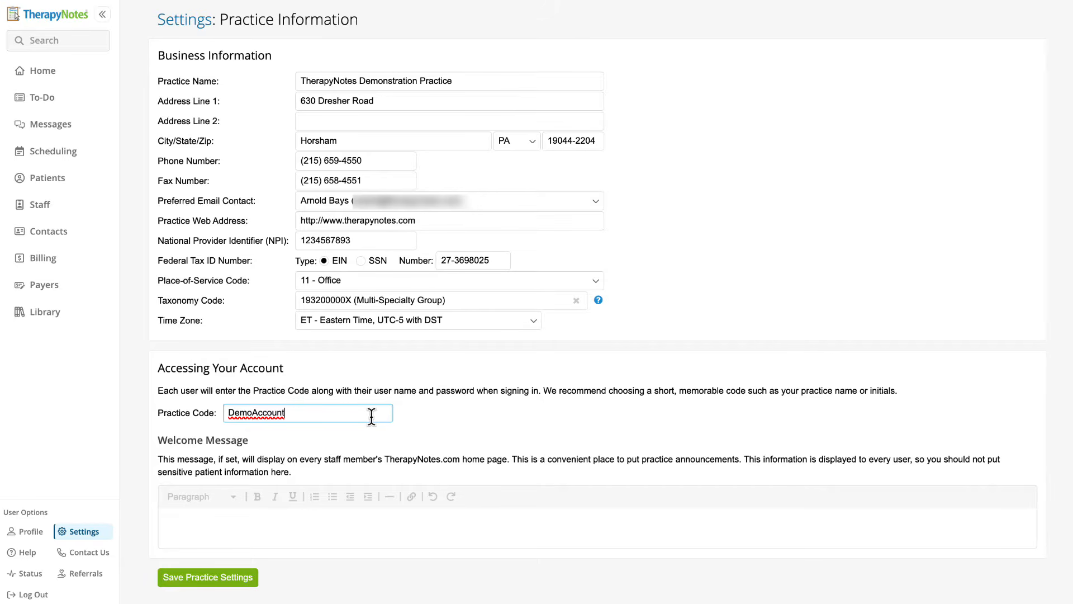
Set the staff welcome message to 'It's a great day to have a great day!' and save the practice settings.
left_click(349, 515)
type("It's a ")
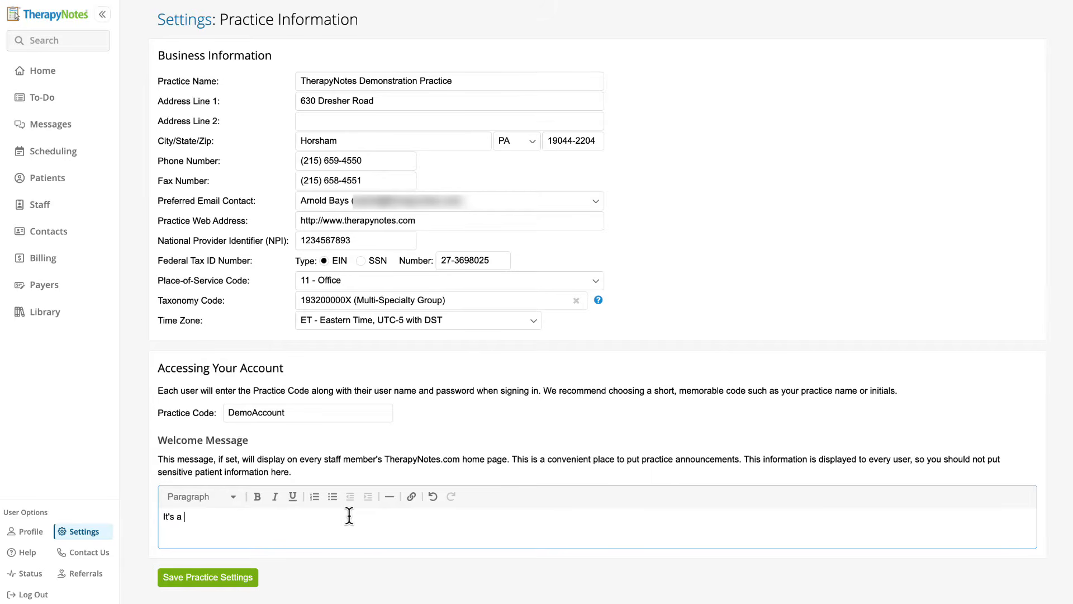
type("great day to have a great day!")
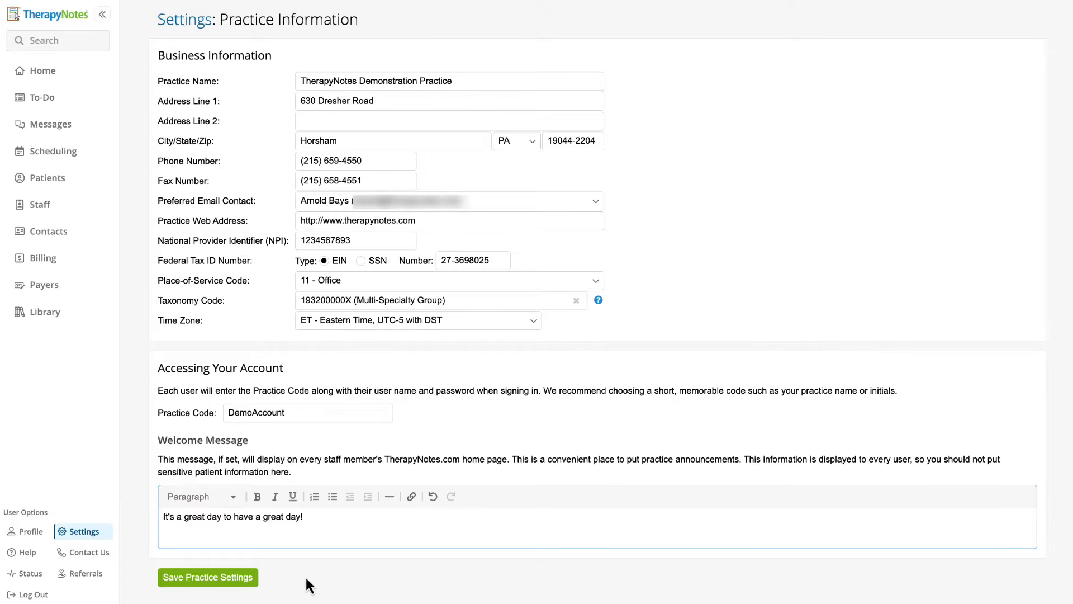
left_click(251, 580)
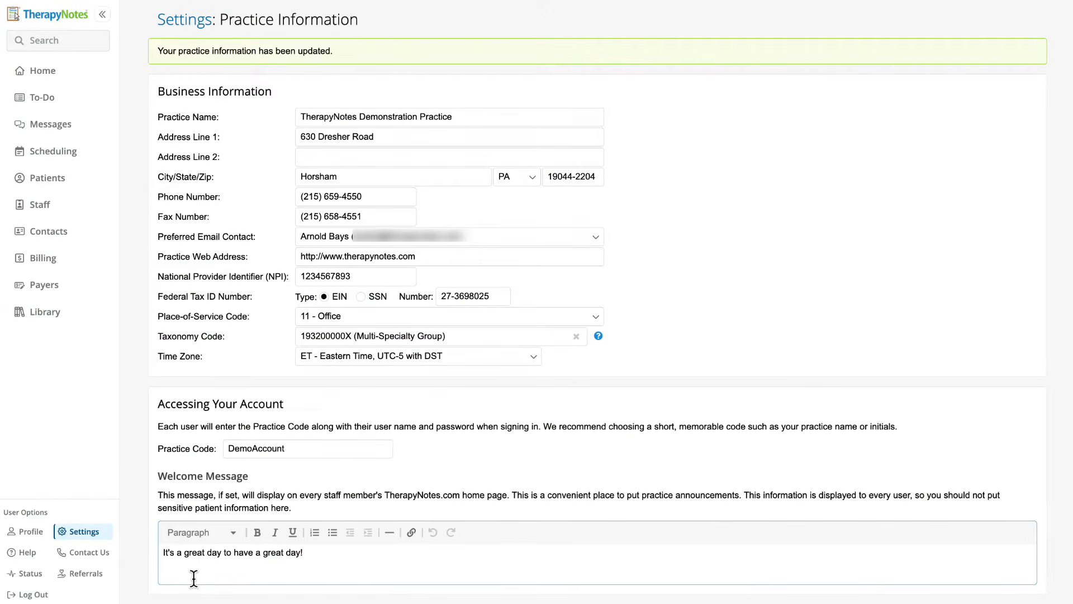
left_click(96, 535)
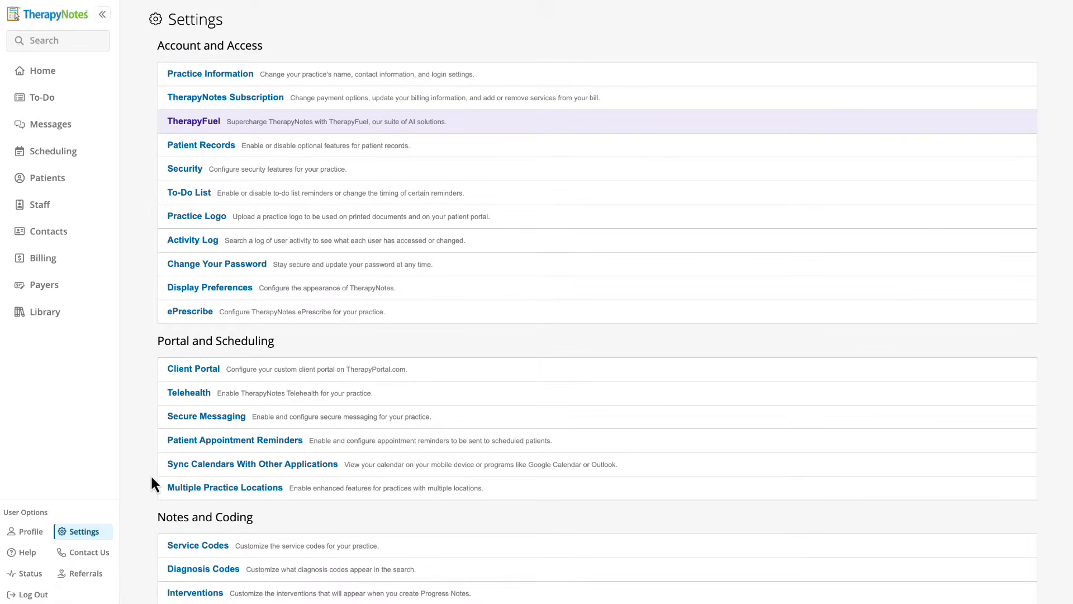
Review the TherapyNotes subscription pricing and billing history, then go back to the Settings list.
left_click(246, 106)
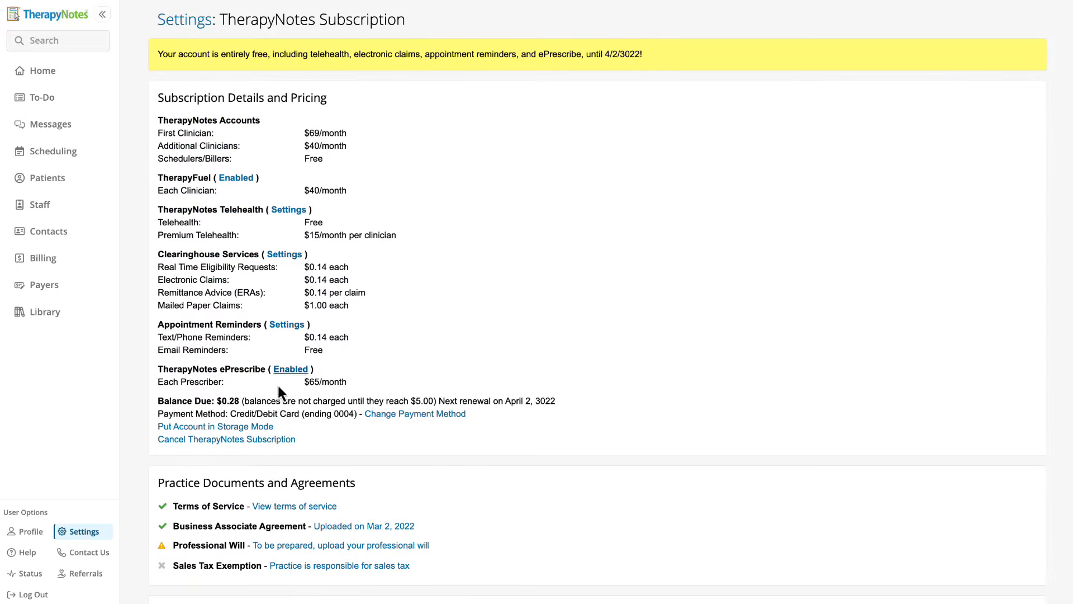
scroll(294, 495, "down", 3)
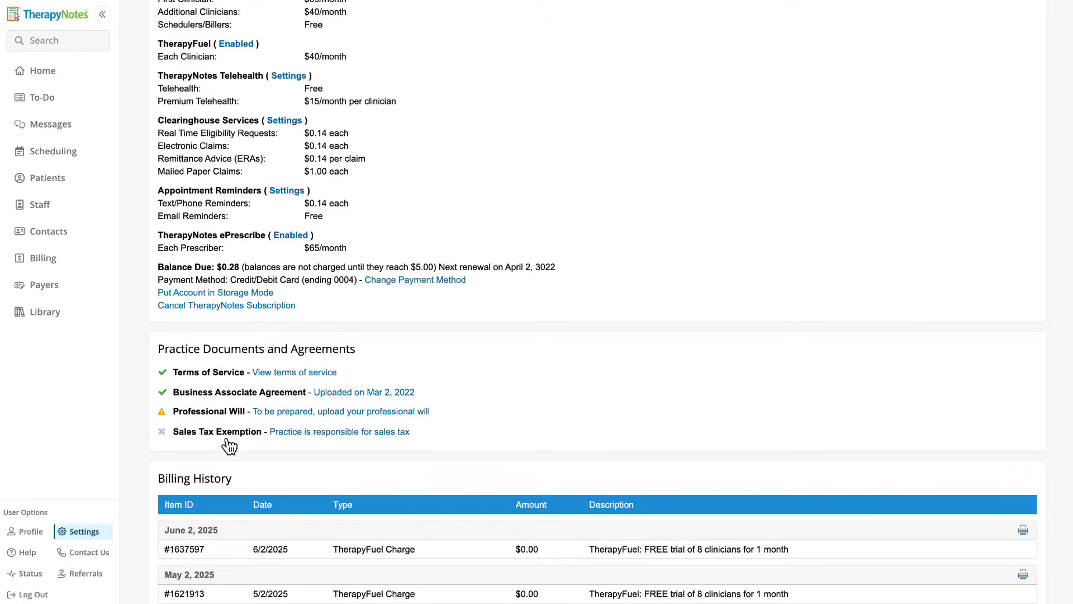
left_click(89, 537)
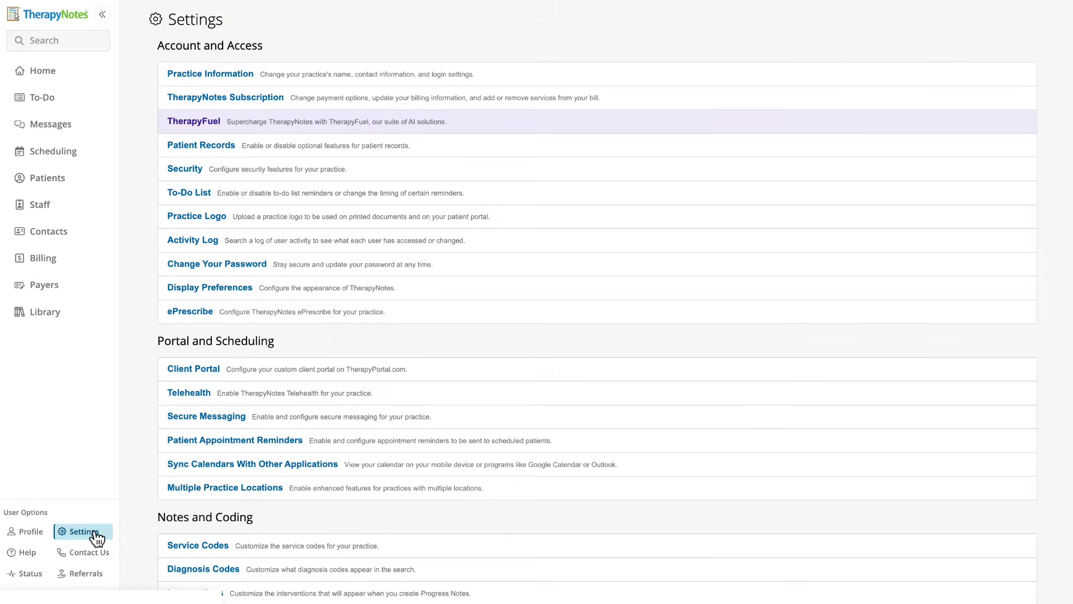
Enable multiple location support and add a new location named Telehealth Services.
left_click(182, 492)
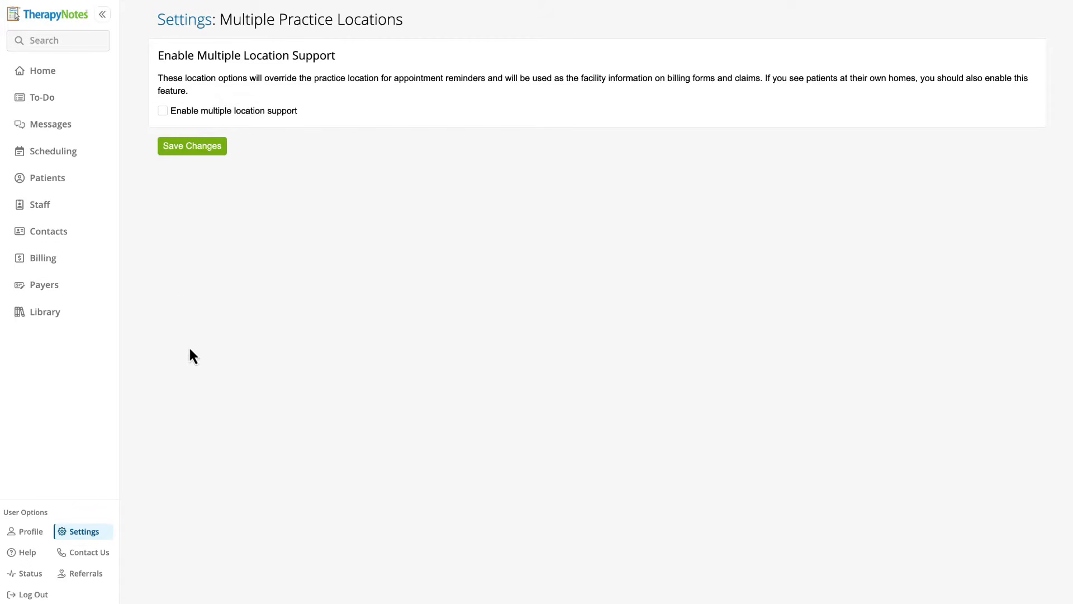
left_click(163, 110)
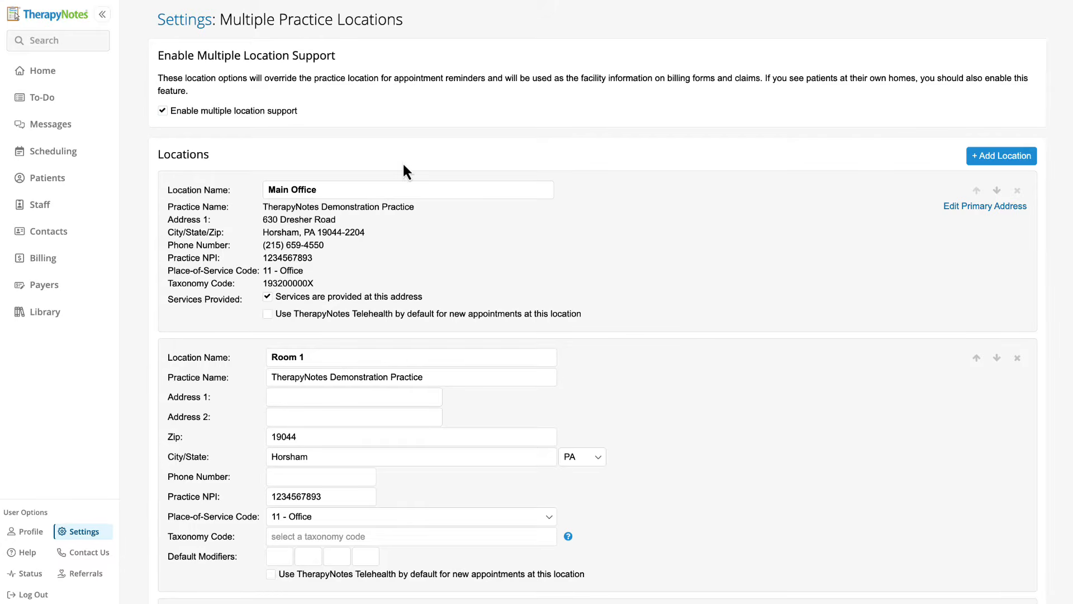
left_click(972, 157)
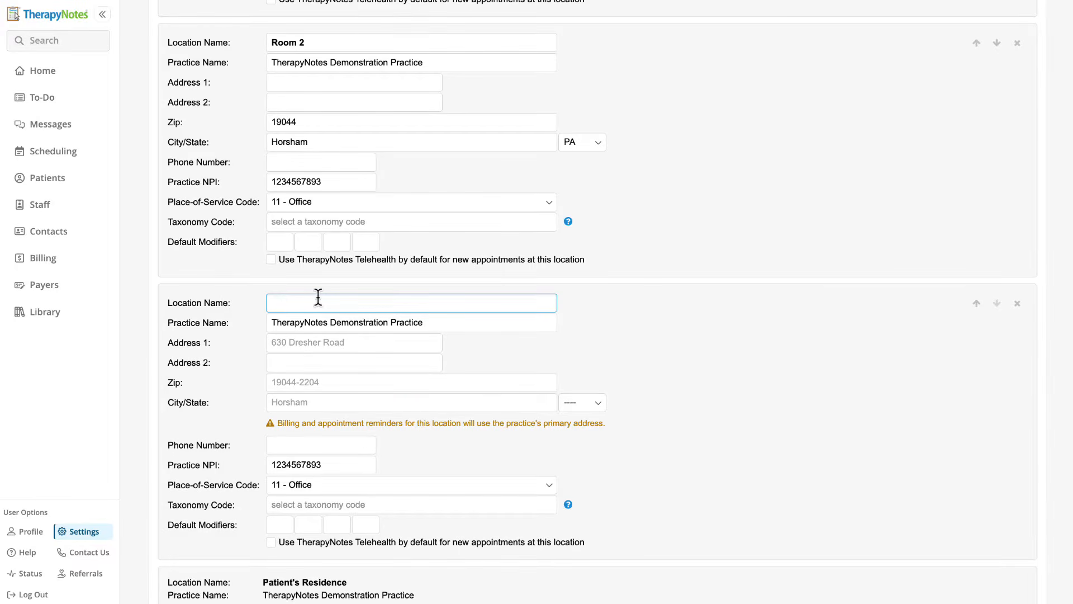
type("Telehealth Services")
Give the location its street address and zip 19044, make Telehealth its default, and save.
left_click(361, 342)
type("630 ")
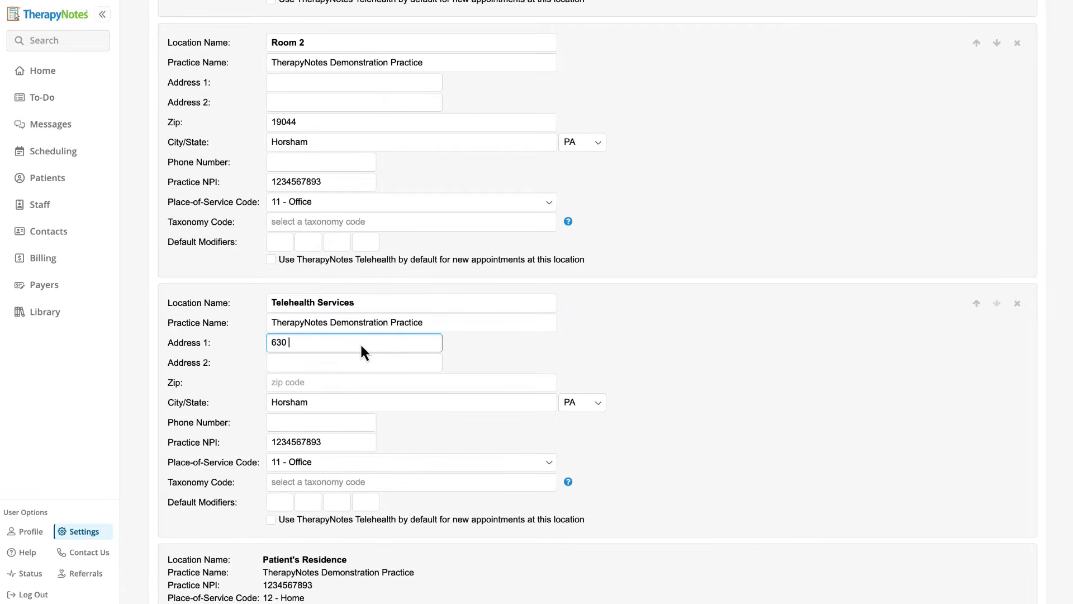
type("Dresher Rd")
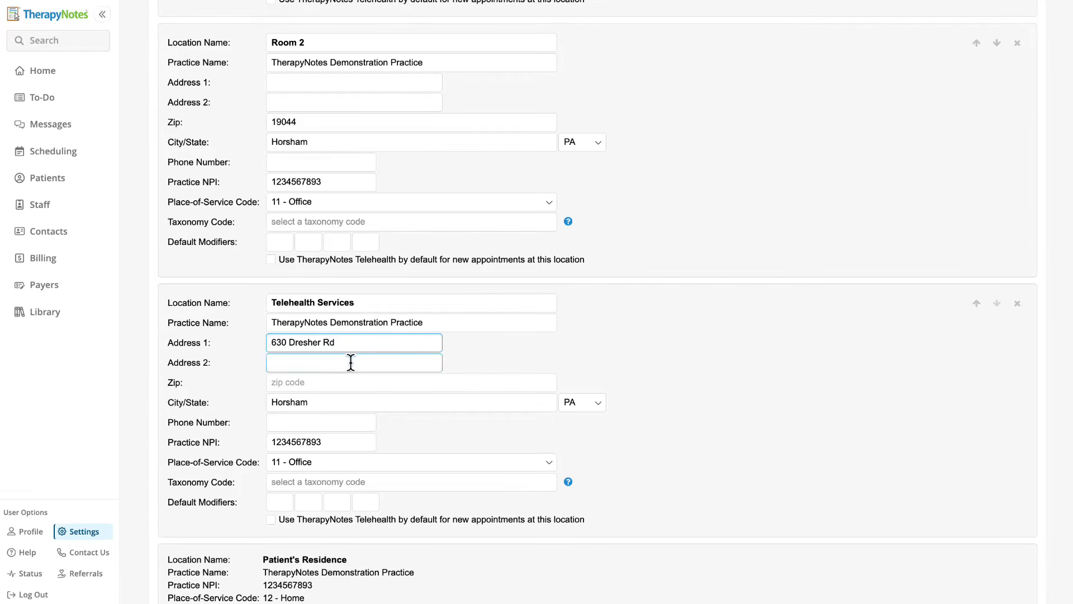
left_click(342, 383)
type("19044")
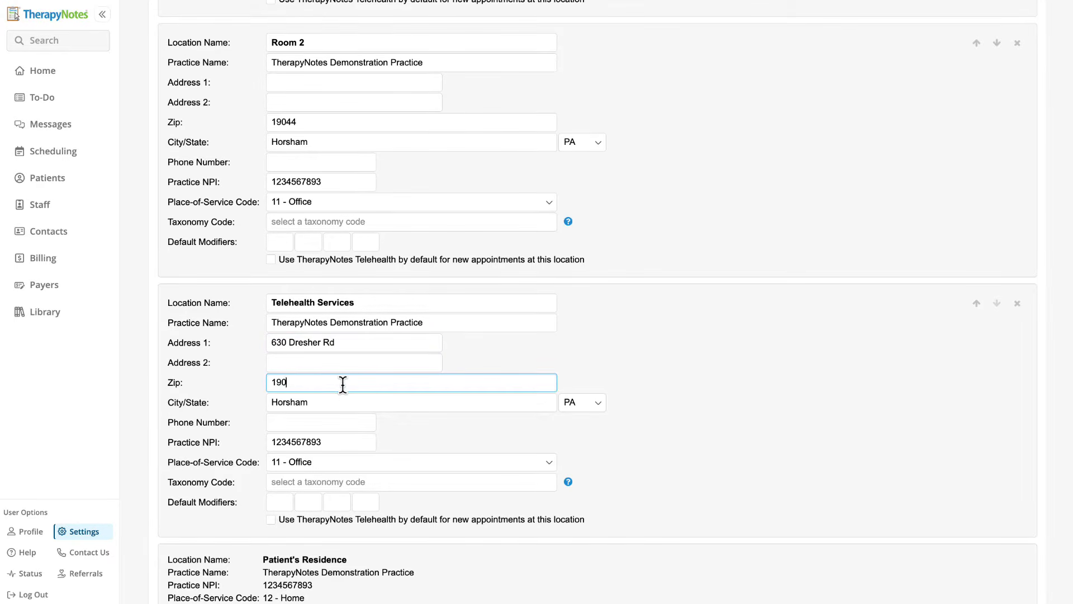
left_click(355, 405)
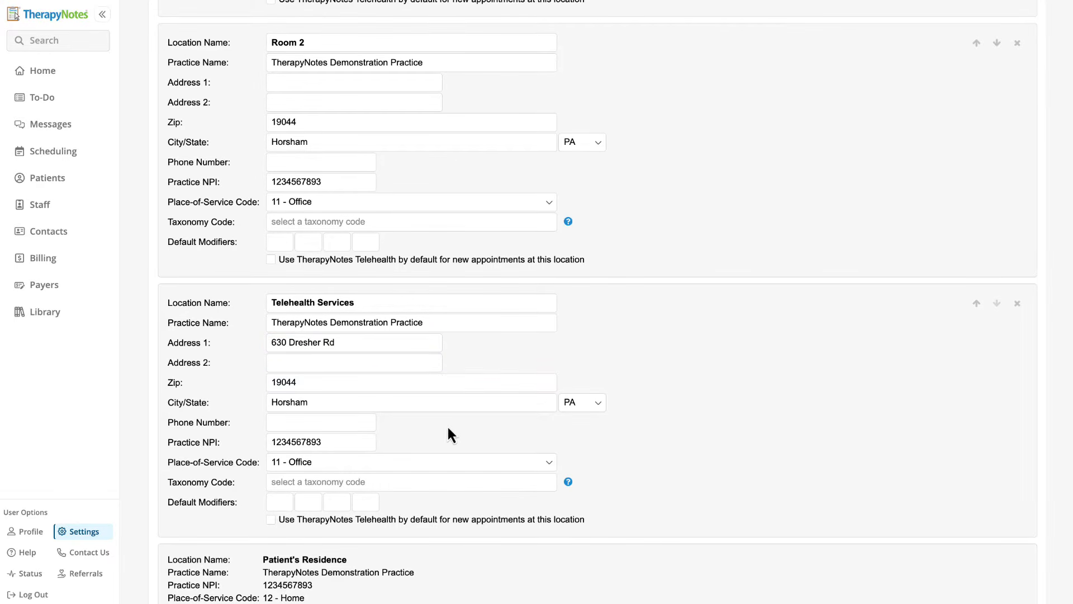
left_click(373, 422)
left_click(270, 519)
scroll(271, 518, "down", 2)
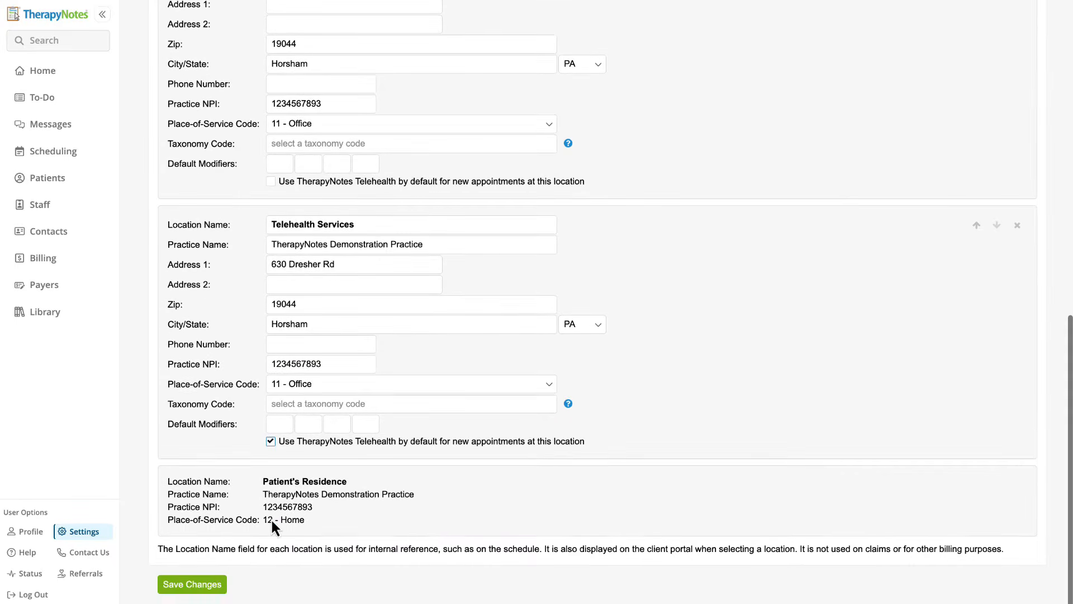
left_click(192, 585)
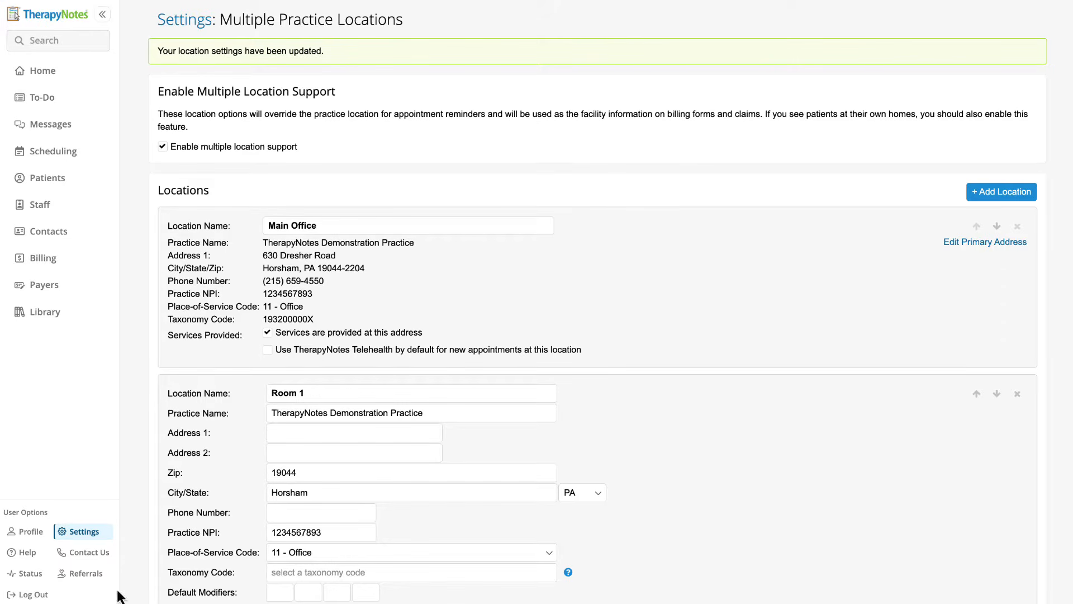
Open your staff profile's role editor with instructions shown, read them, and exit without changes.
left_click(30, 533)
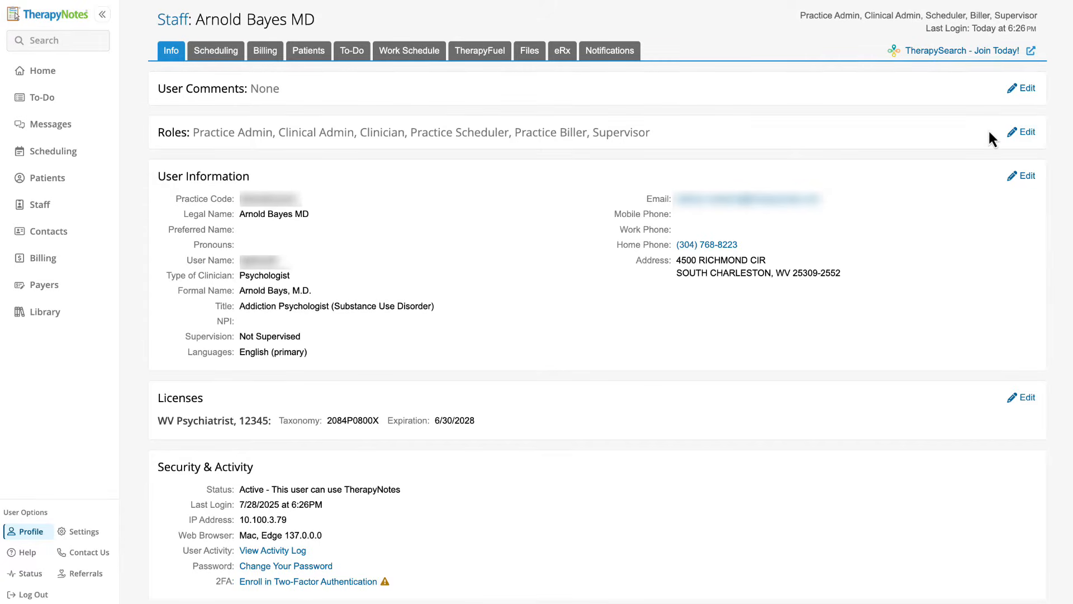
left_click(1021, 132)
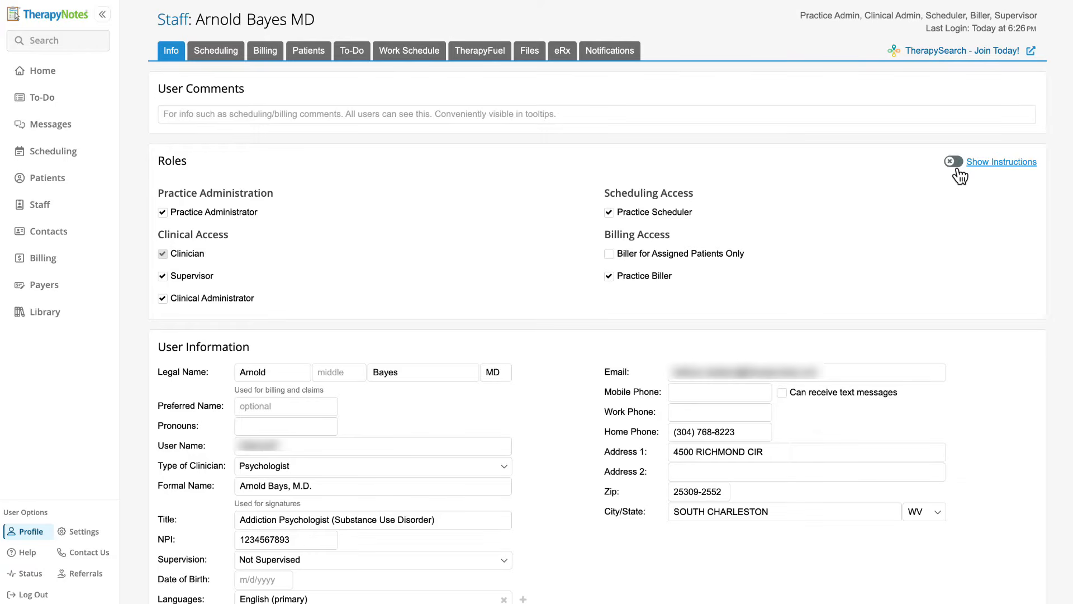
left_click(960, 175)
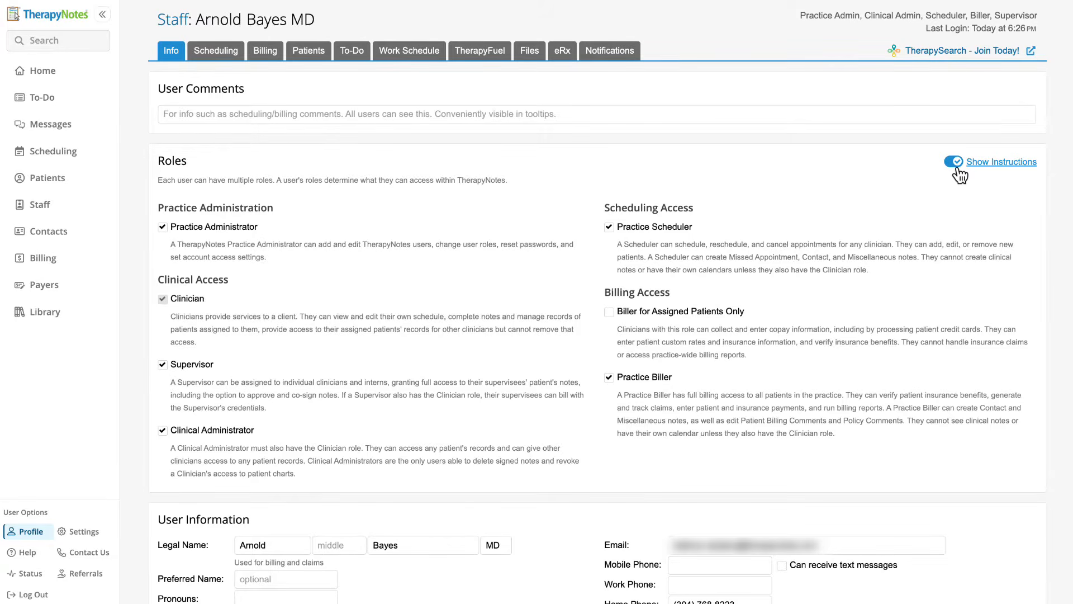
scroll(960, 175, "down", 5)
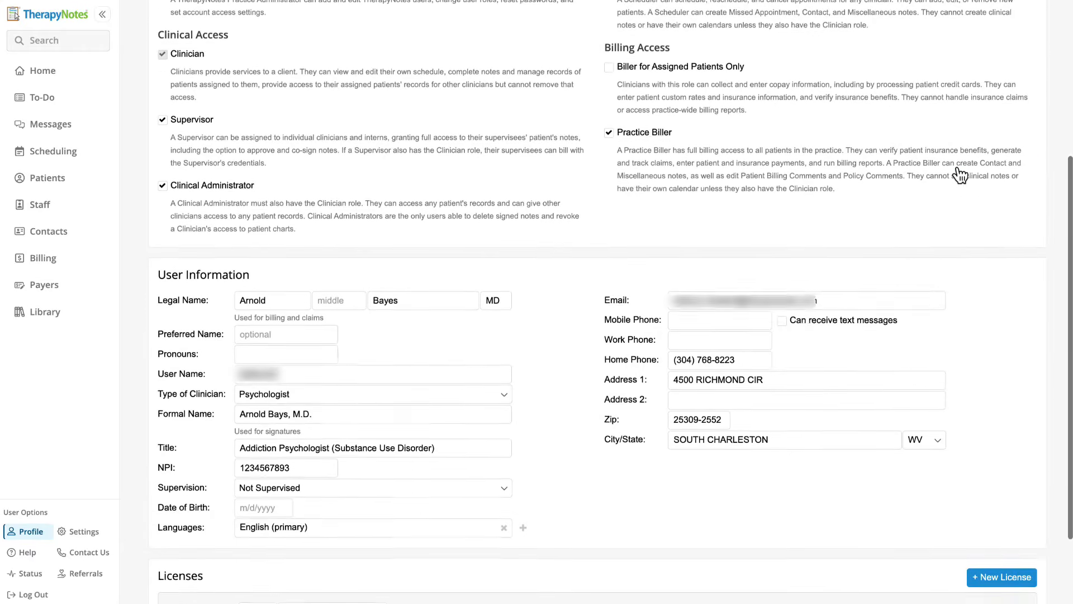
scroll(960, 175, "down", 1)
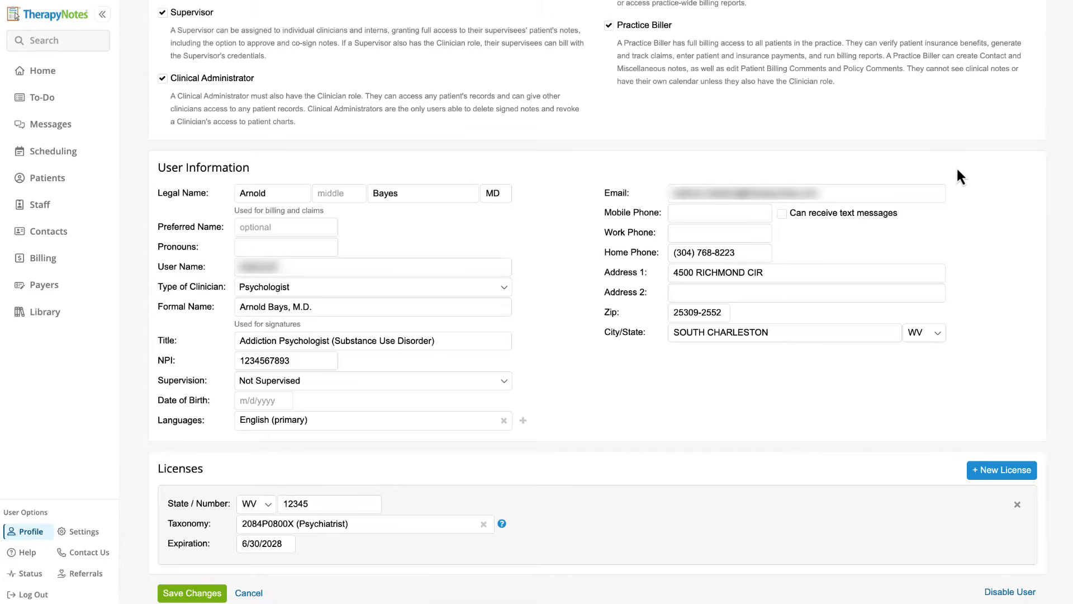
scroll(957, 170, "up", 6)
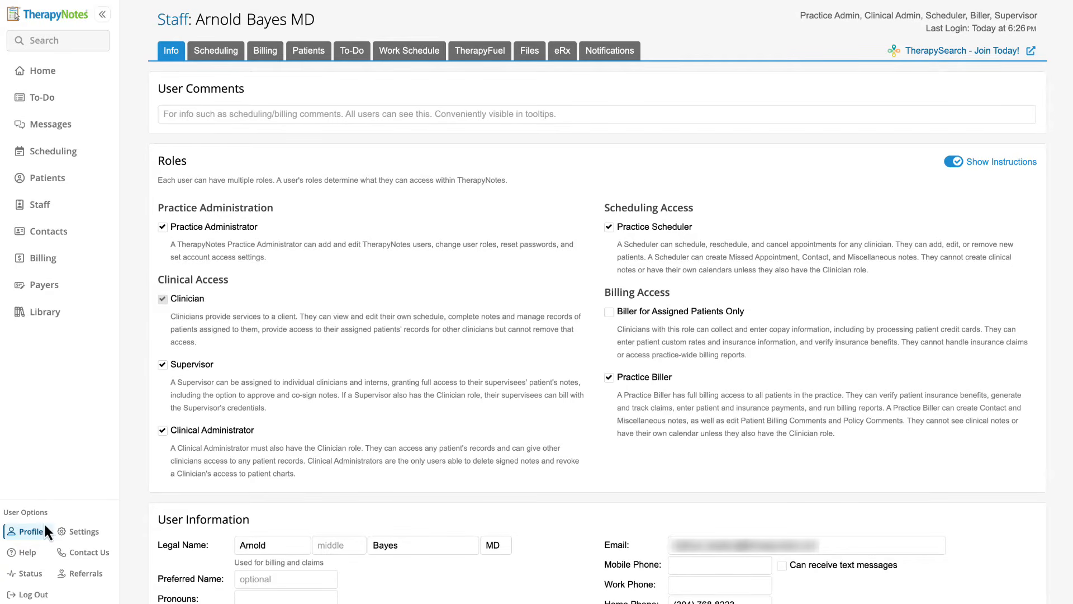
left_click(30, 532)
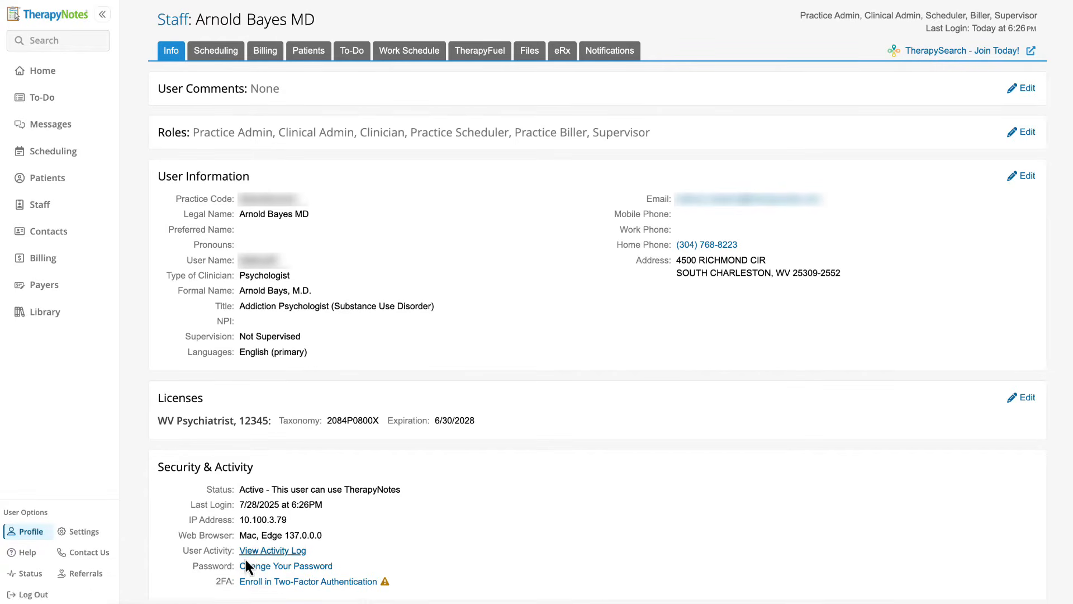
Preview 2FA enrollment up to the device registration step, then open the Staff list.
left_click(279, 581)
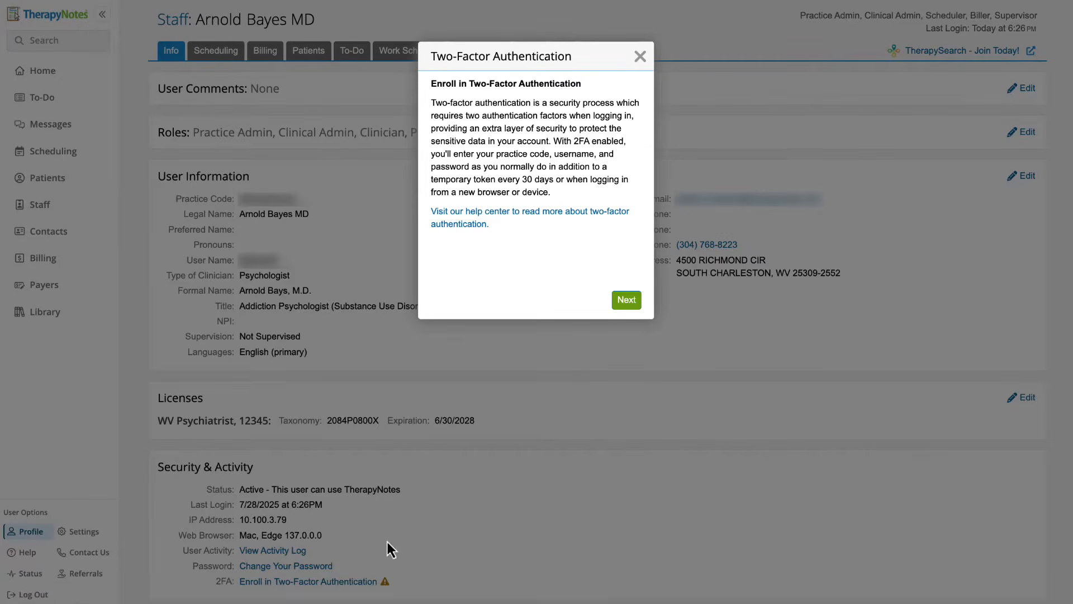
left_click(628, 302)
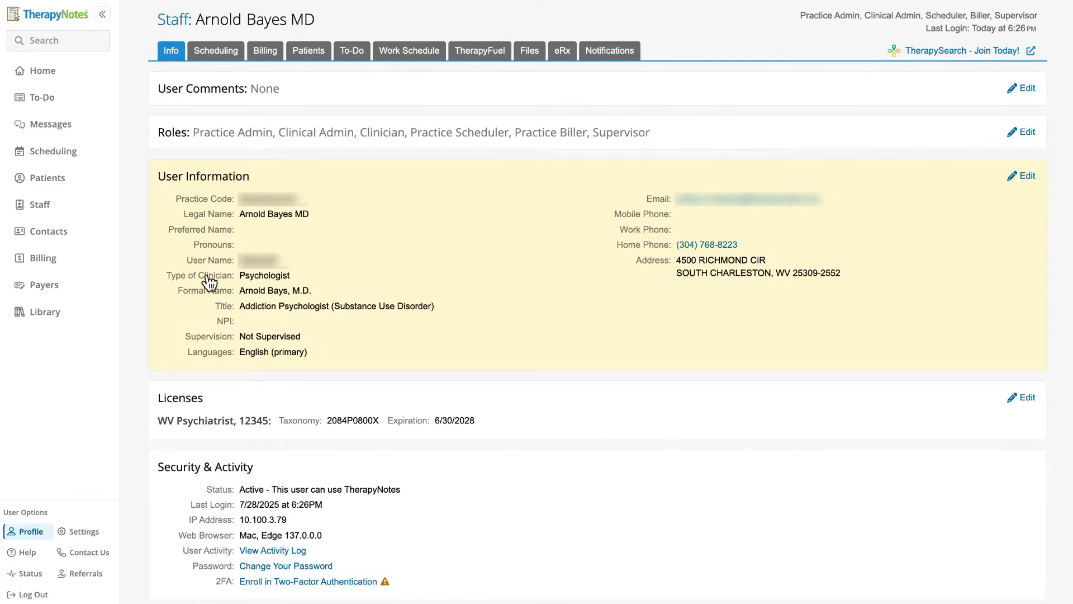
left_click(62, 205)
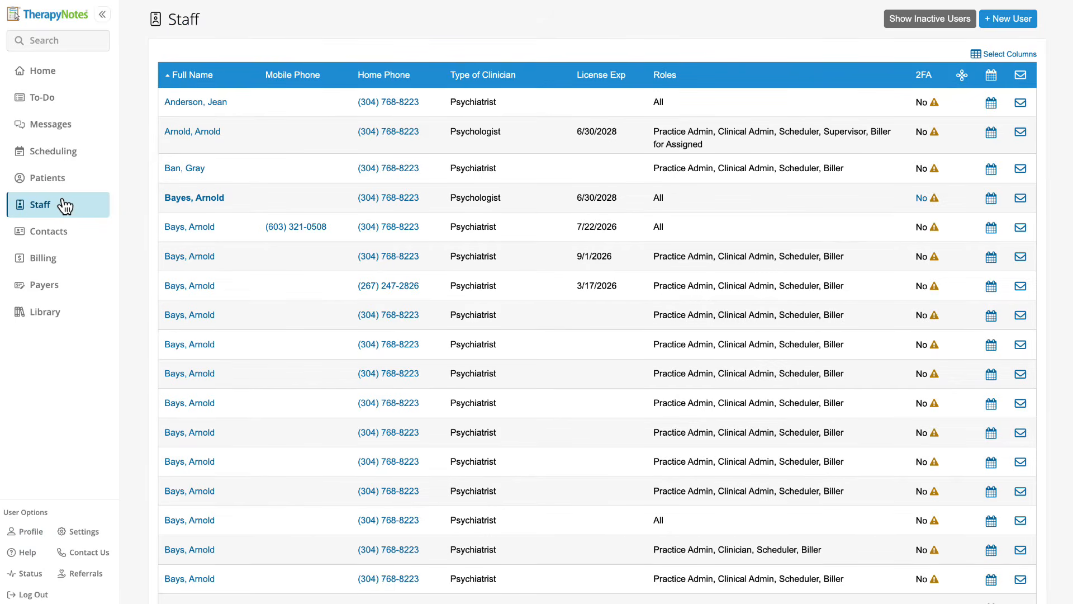
Add a psychologist user with Clinician and Biller for Assigned Patients Only roles, then view their Work Schedule.
left_click(1020, 13)
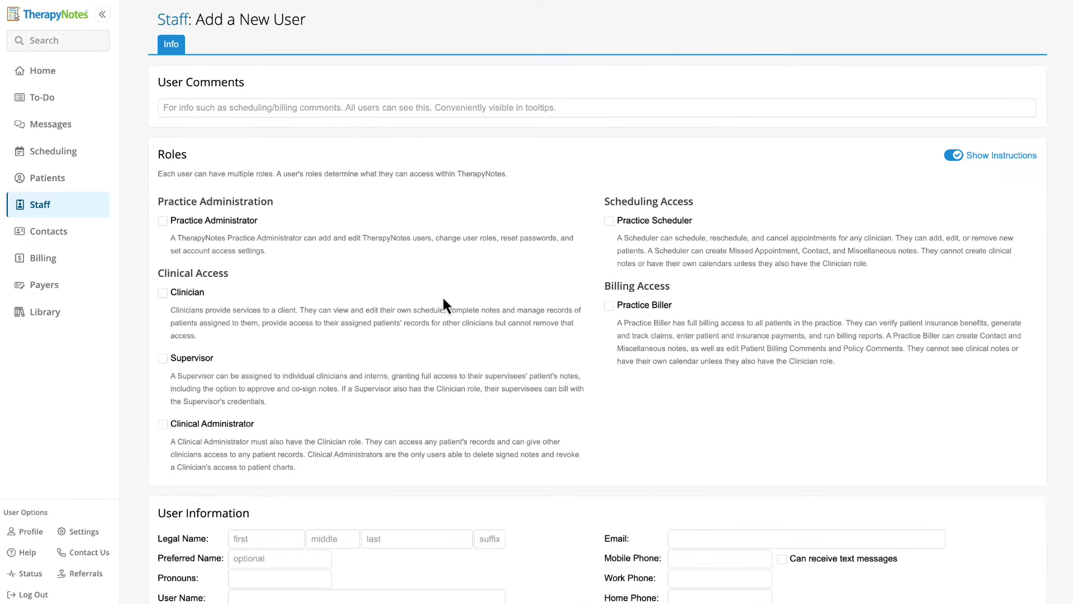
scroll(442, 302, "down", 1)
scroll(419, 299, "up", 1)
left_click(163, 280)
left_click(609, 293)
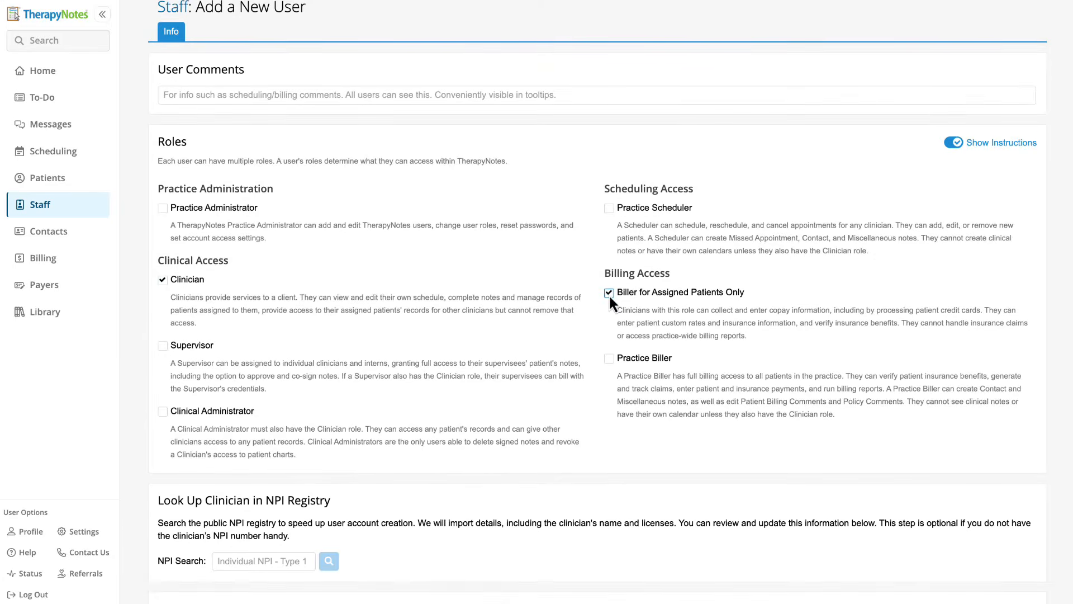
scroll(609, 294, "down", 8)
left_click(211, 594)
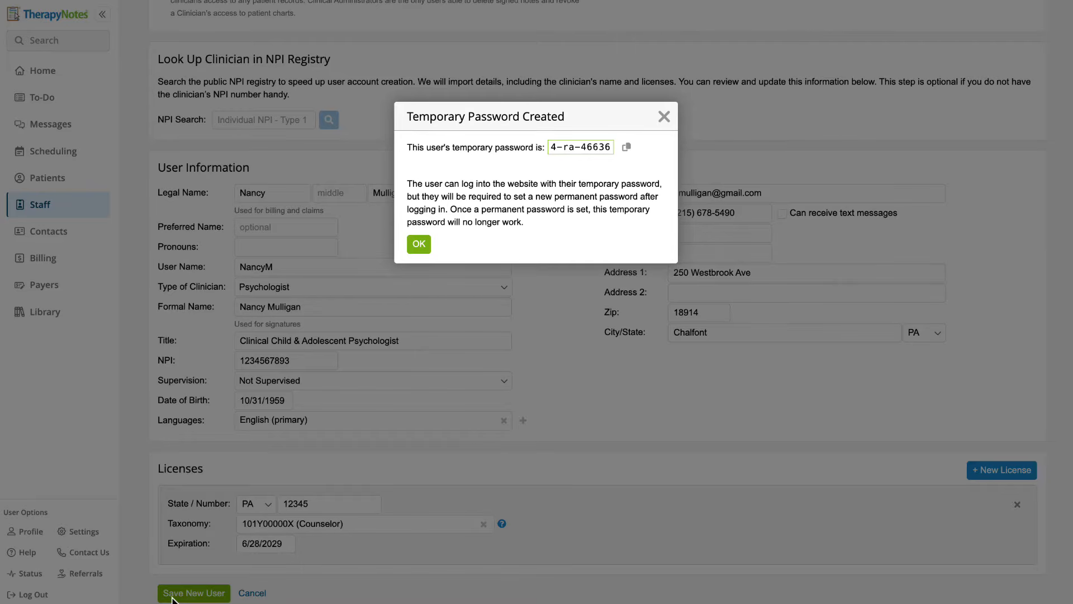
left_click(415, 248)
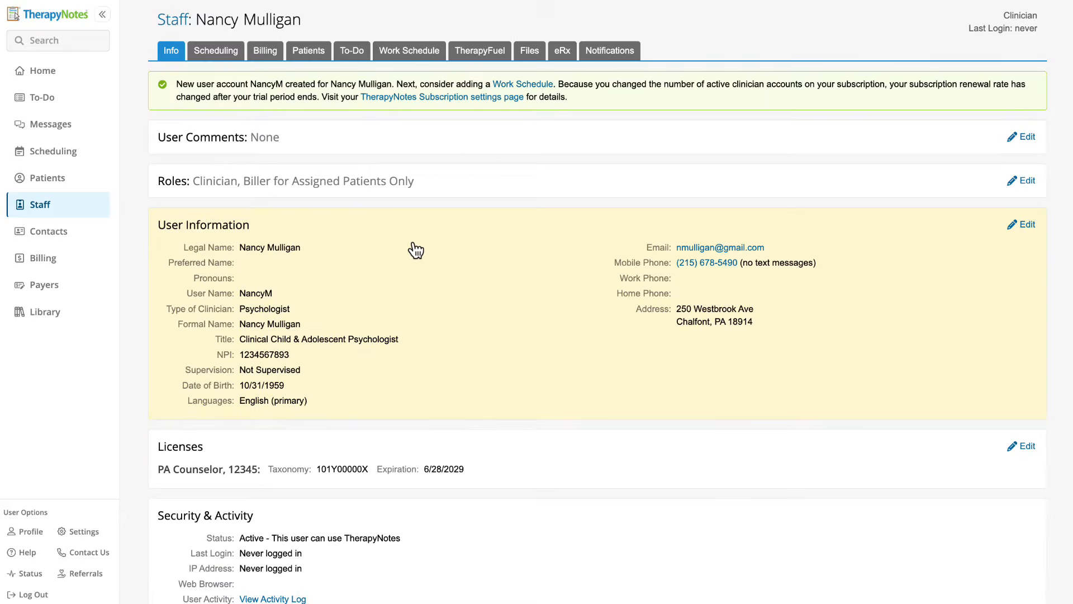
left_click(436, 63)
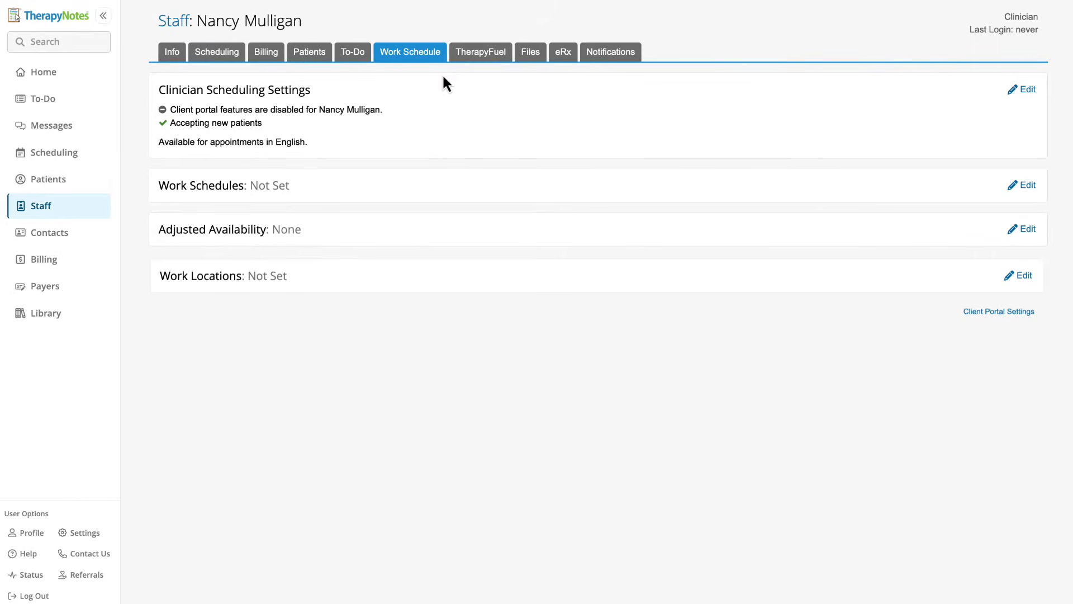
Review the Security settings down to the password rules, then return to the Staff list.
left_click(90, 533)
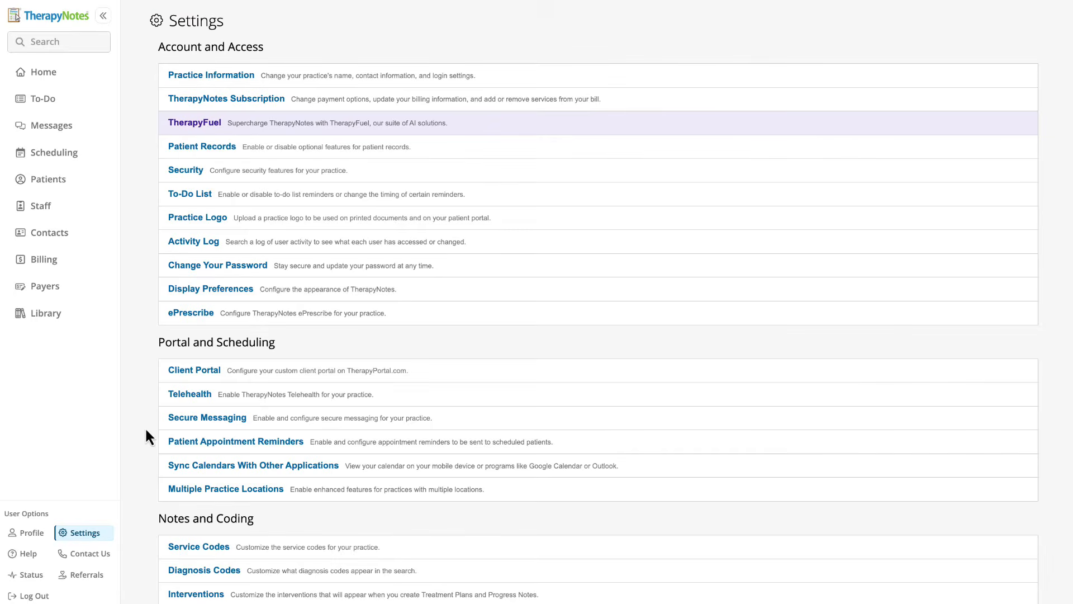
left_click(190, 171)
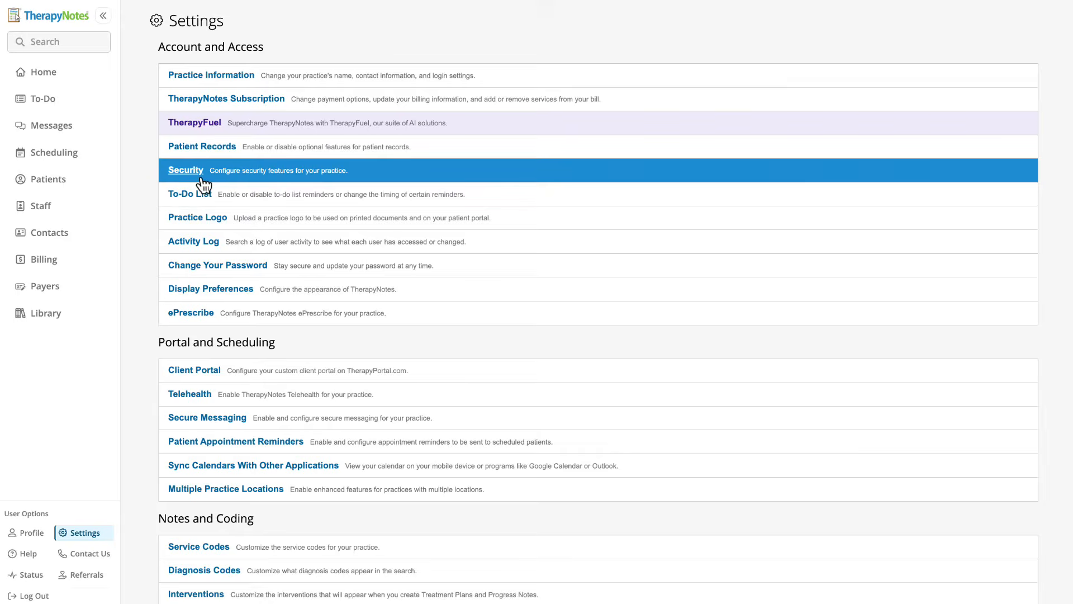
scroll(291, 411, "down", 4)
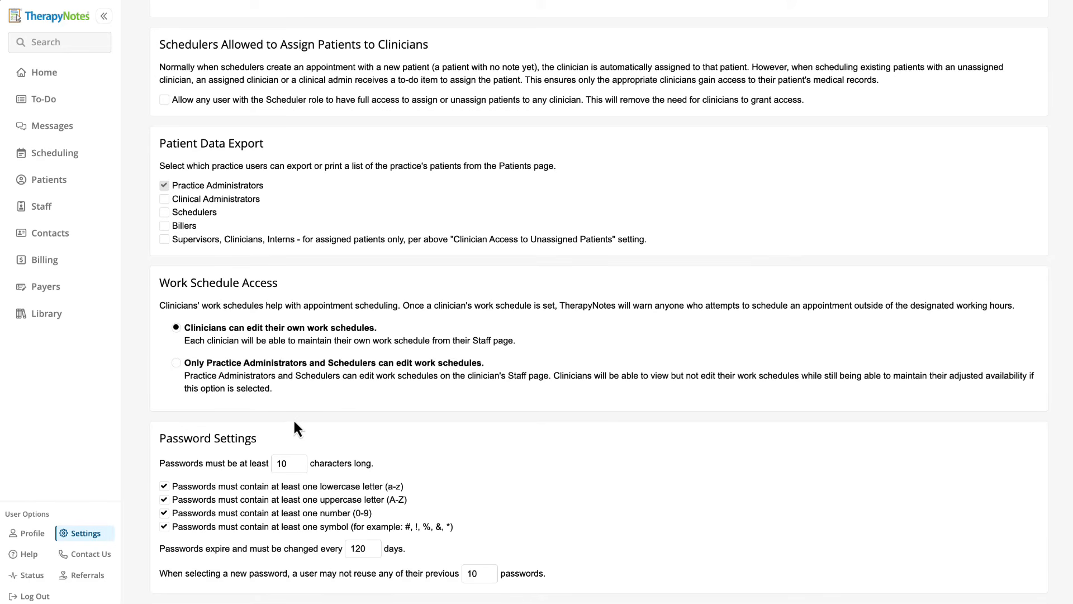
left_click(44, 206)
Open the new clinician's staff record and edit their Work Schedule, starting a blank Schedule 1.
scroll(241, 517, "down", 10)
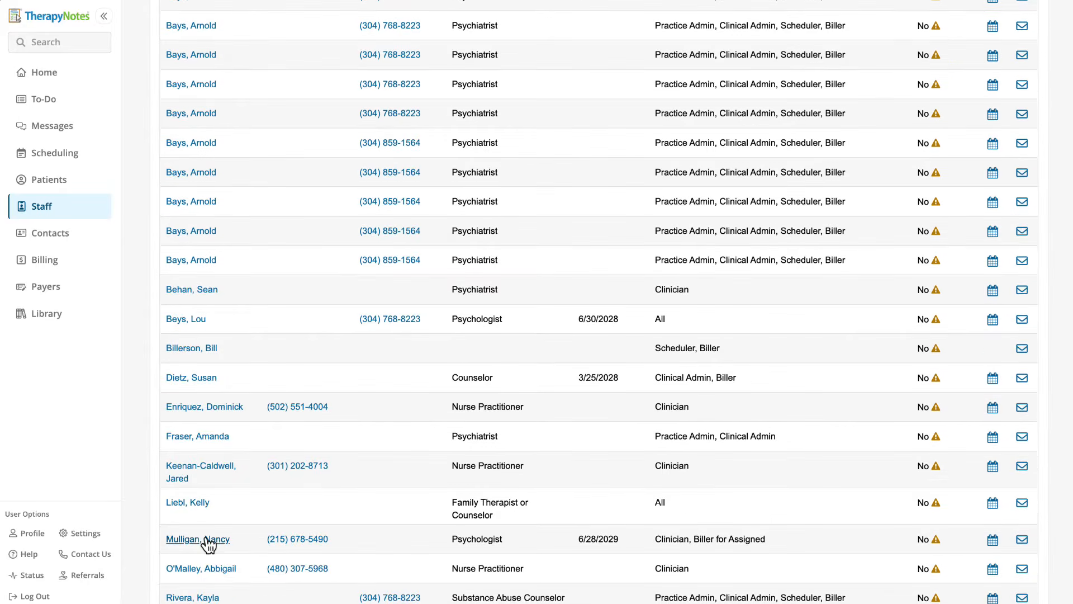
left_click(204, 538)
left_click(417, 54)
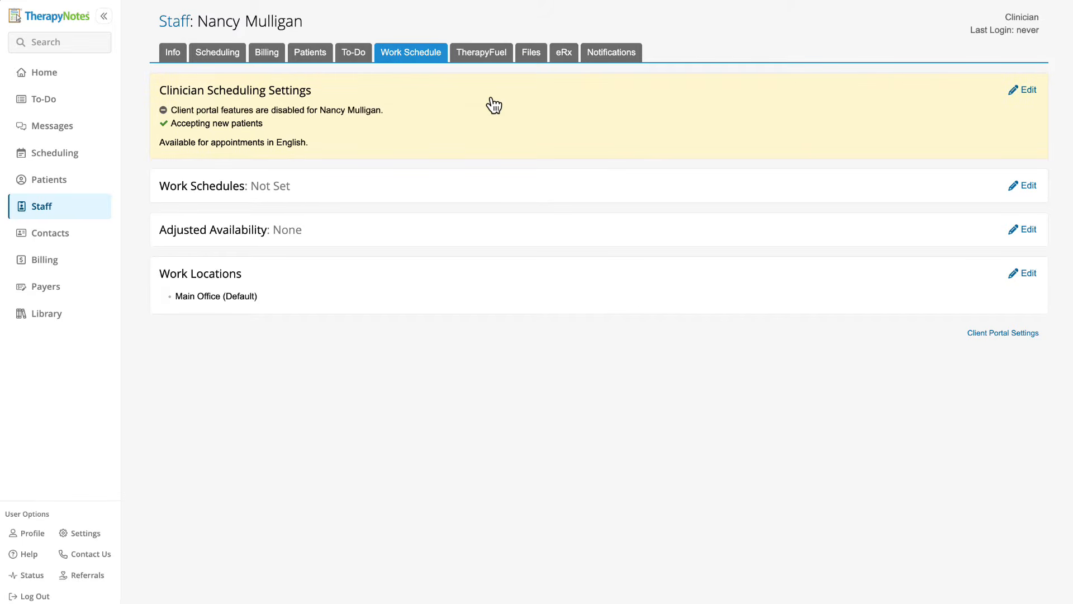
left_click(1027, 93)
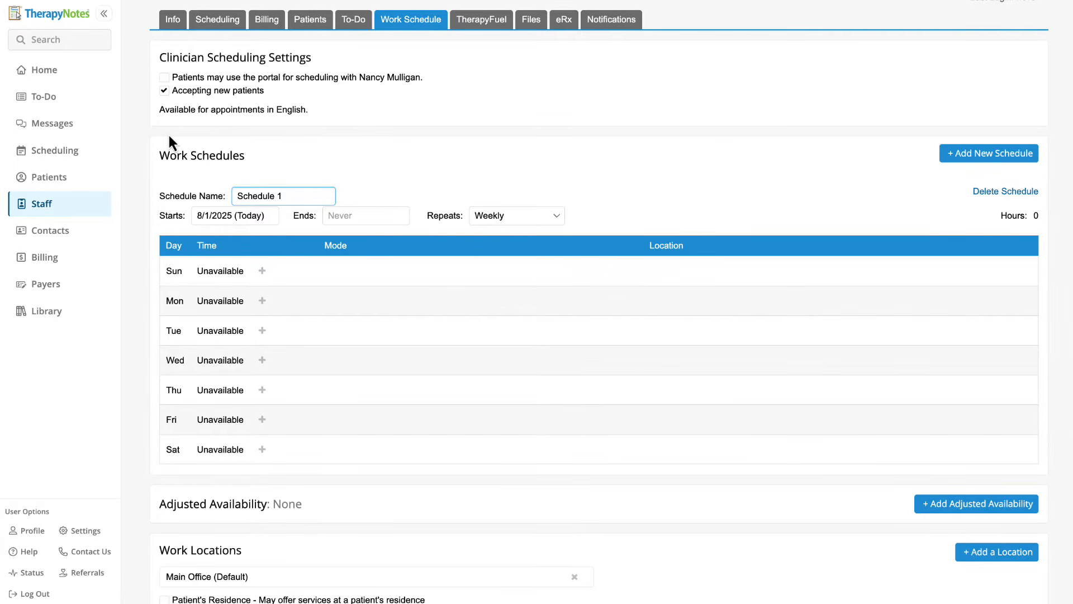
Replace the schedule name with 'Summer Fridays' and leave Repeats set to Weekly.
left_click(353, 195)
left_click(330, 193)
double_click(330, 193)
key("ctrl+a")
type("Summer Frida")
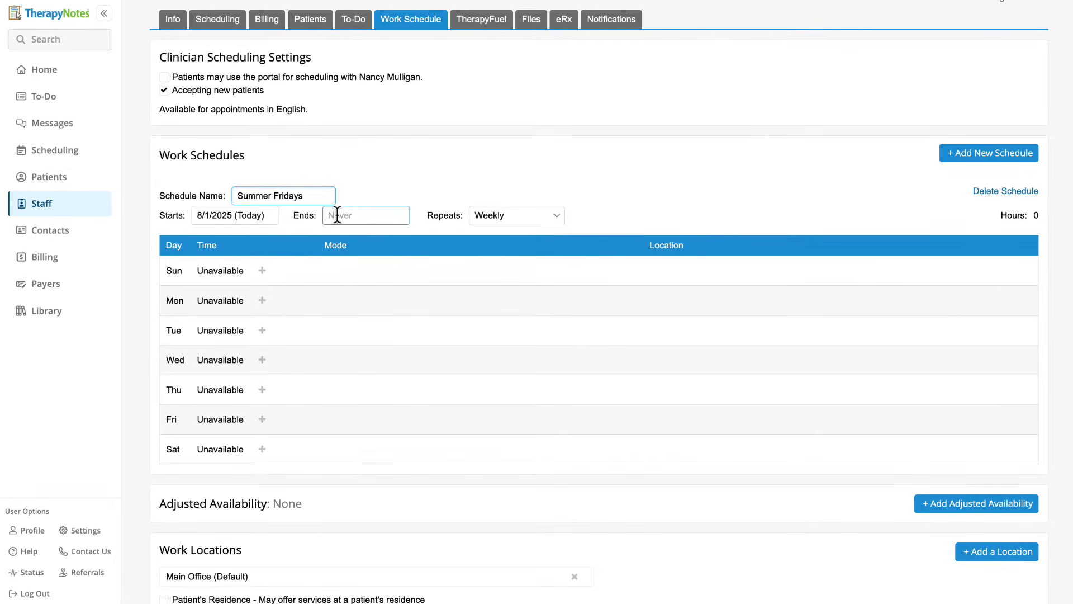
left_click(497, 218)
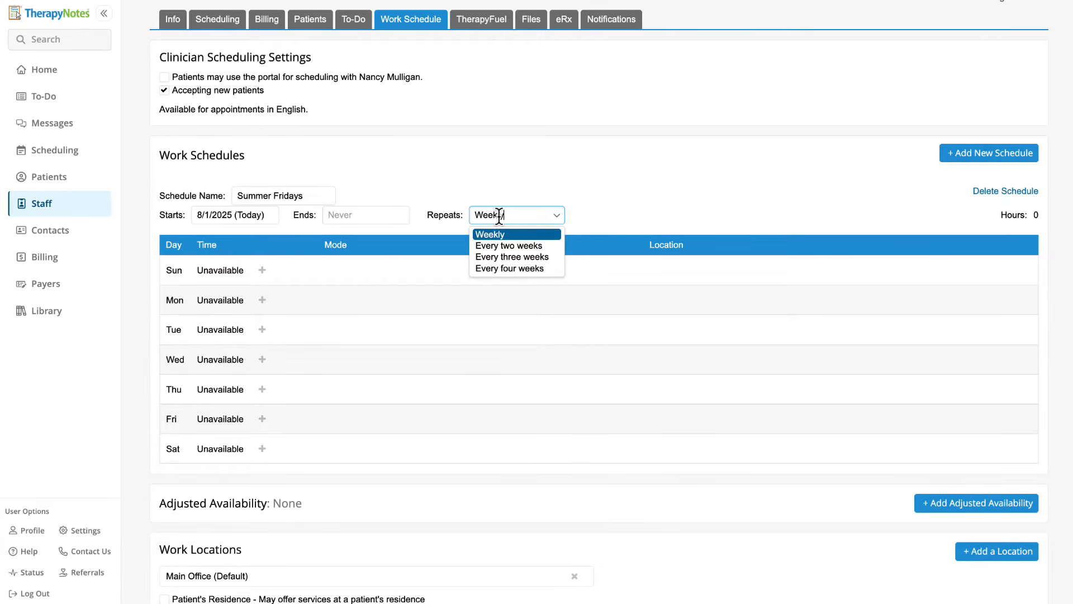
left_click(504, 198)
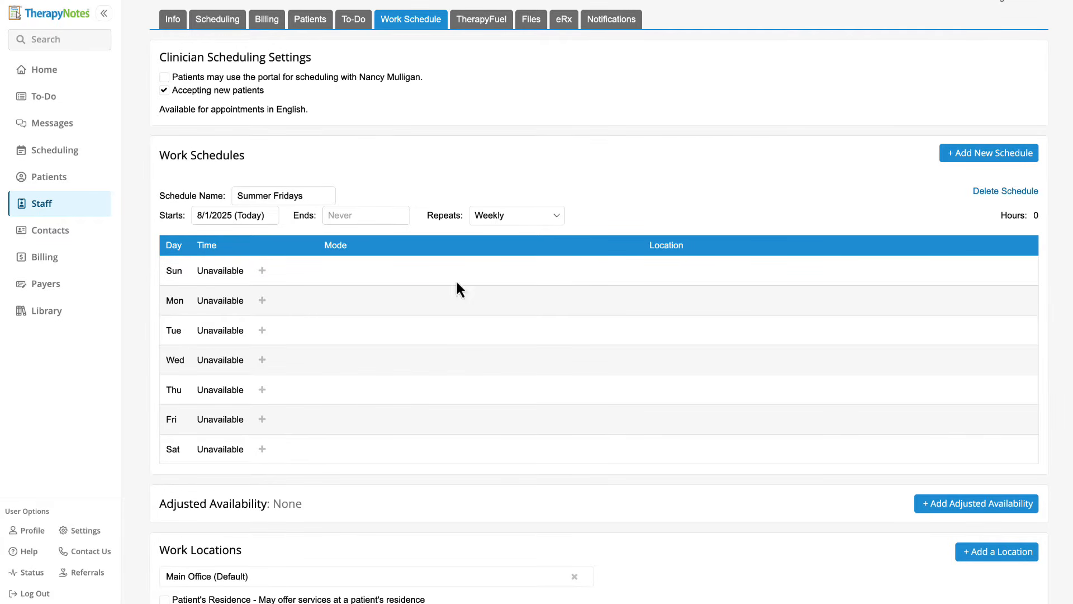
Add a Friday time slot running 9:00 AM to 12:00 PM.
left_click(263, 421)
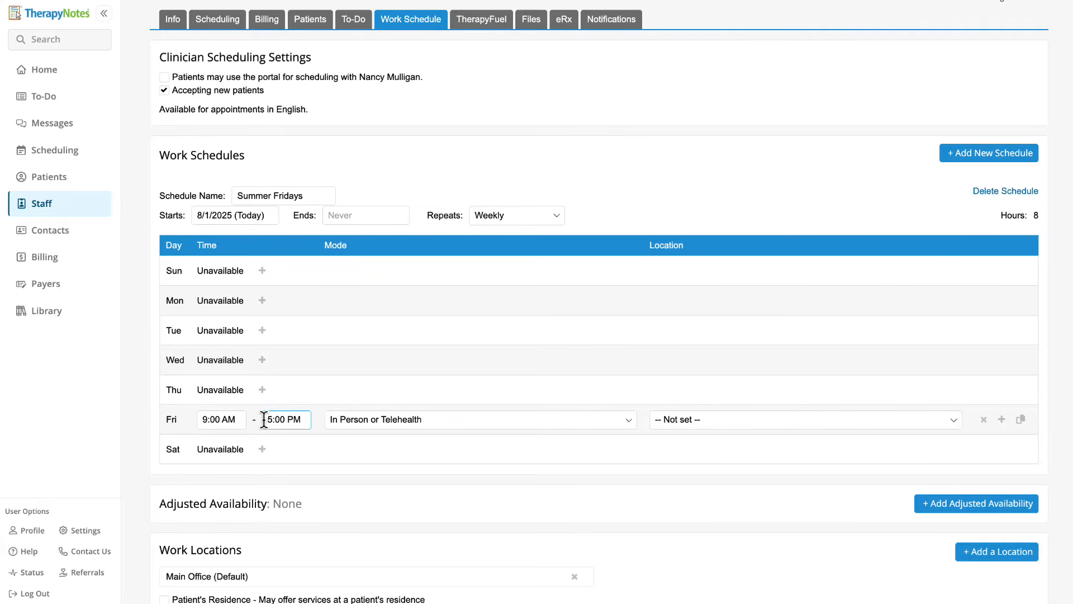
left_click(243, 420)
left_click(281, 419)
left_click(281, 420)
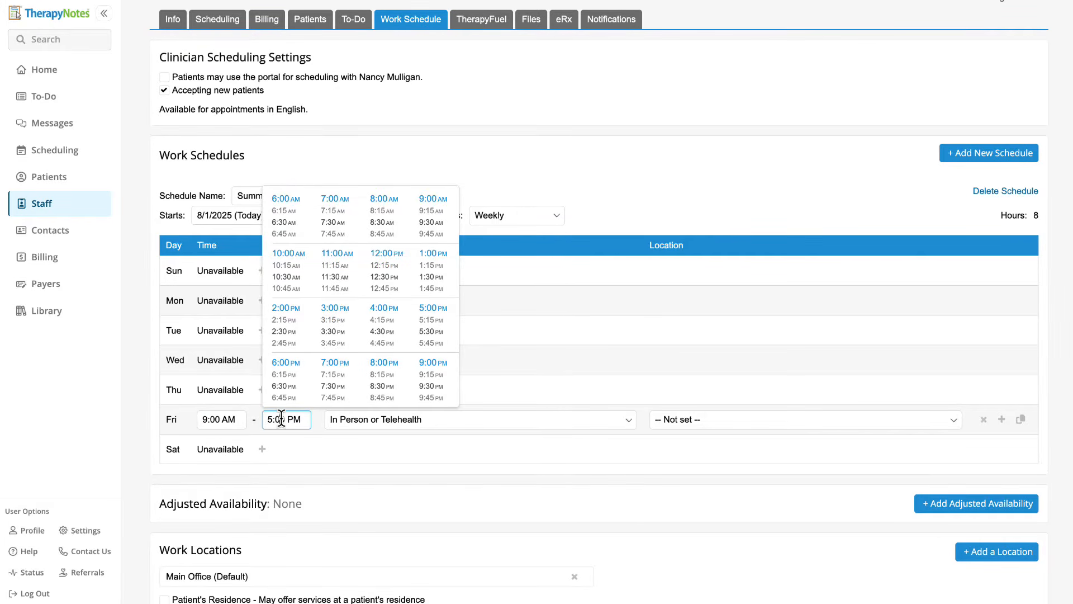
left_click(386, 254)
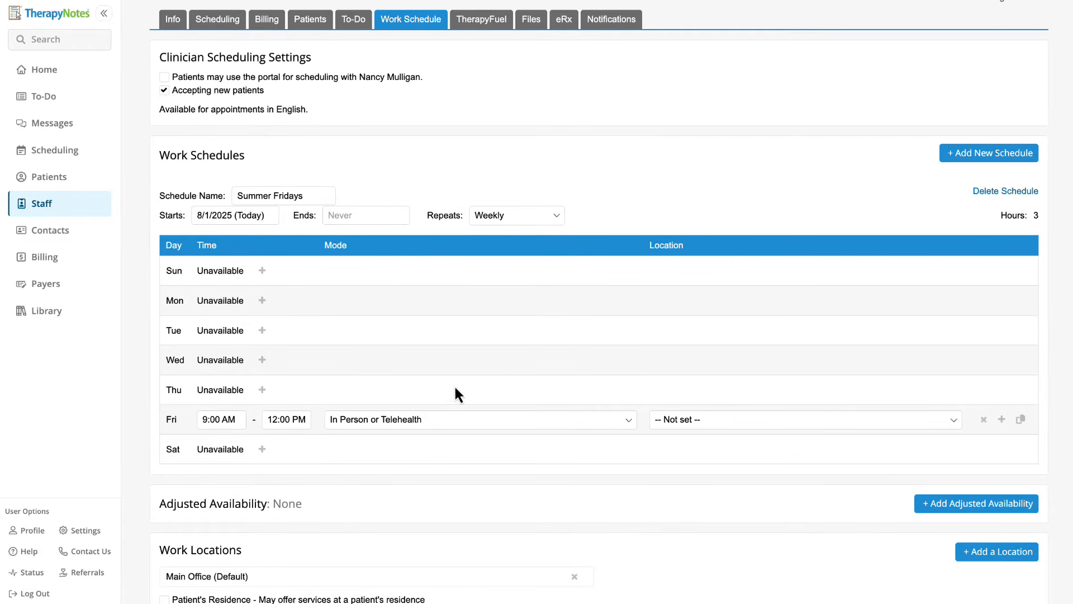
left_click(467, 419)
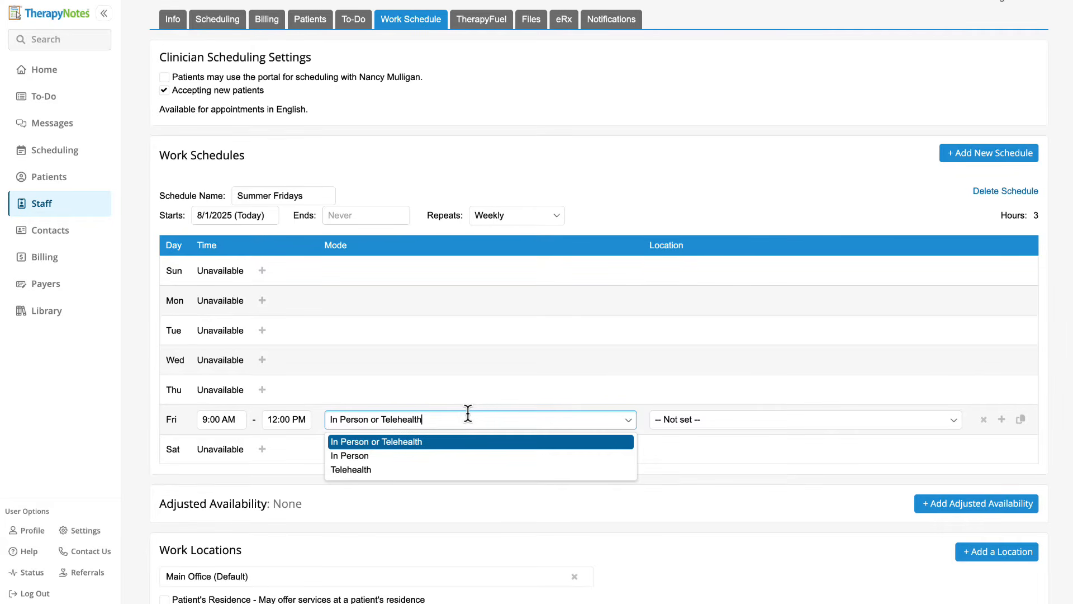
Keep the Friday slot's mode as In Person or Telehealth and set its location to Main Office.
left_click(460, 444)
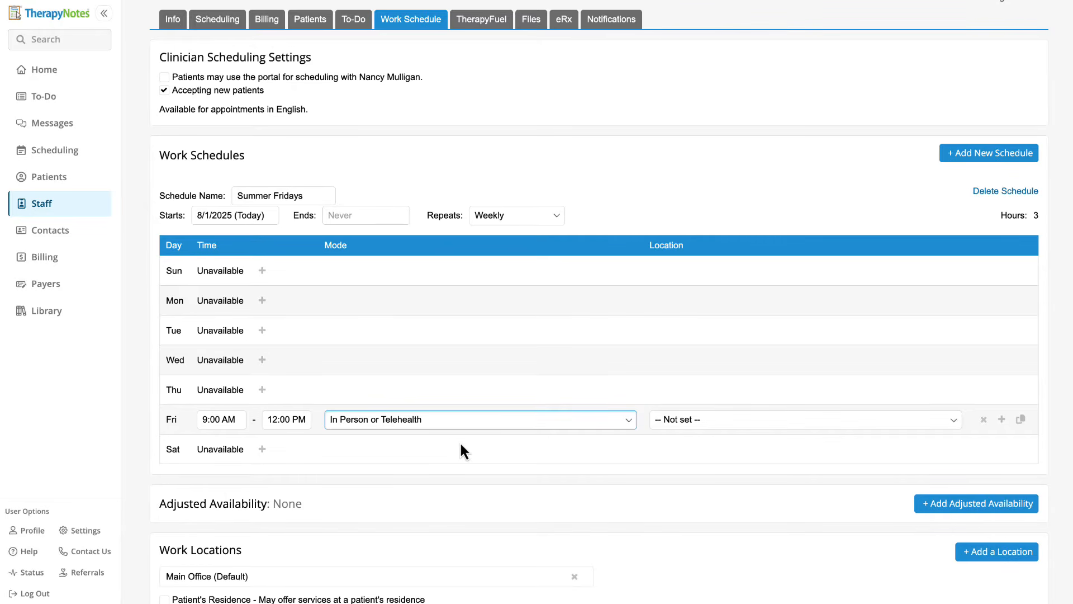
left_click(679, 420)
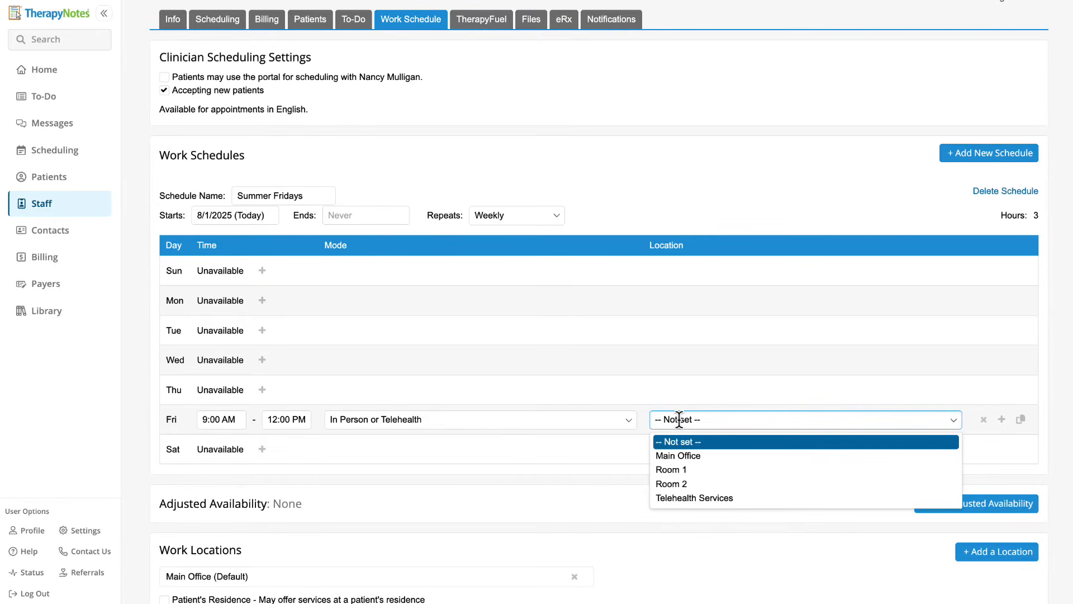
left_click(729, 456)
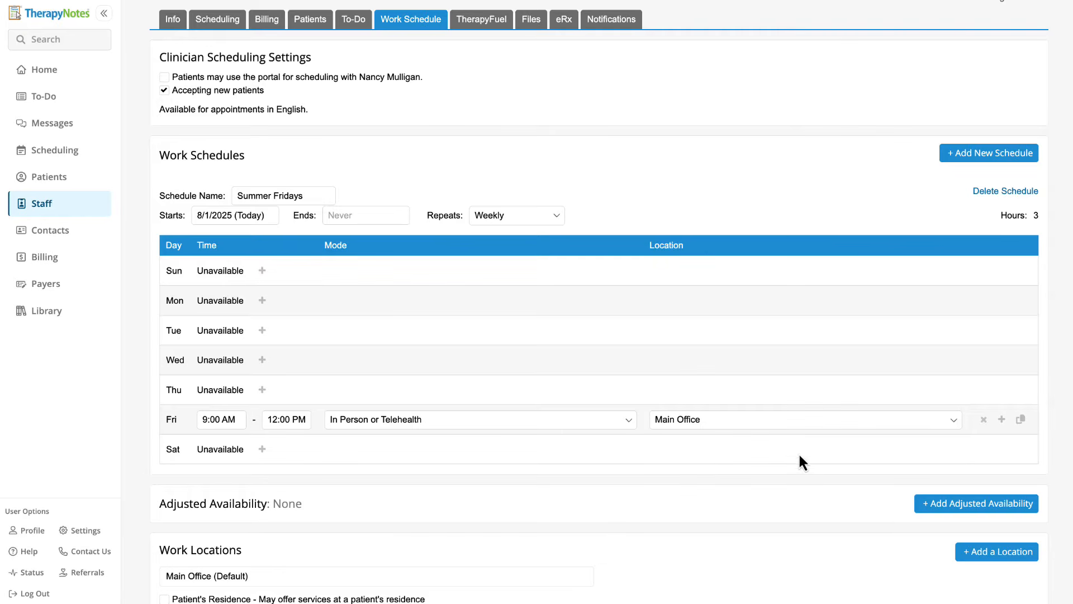
Add a second 1:00–2:00 PM Friday slot and copy both Friday slots to Wednesday.
left_click(1002, 419)
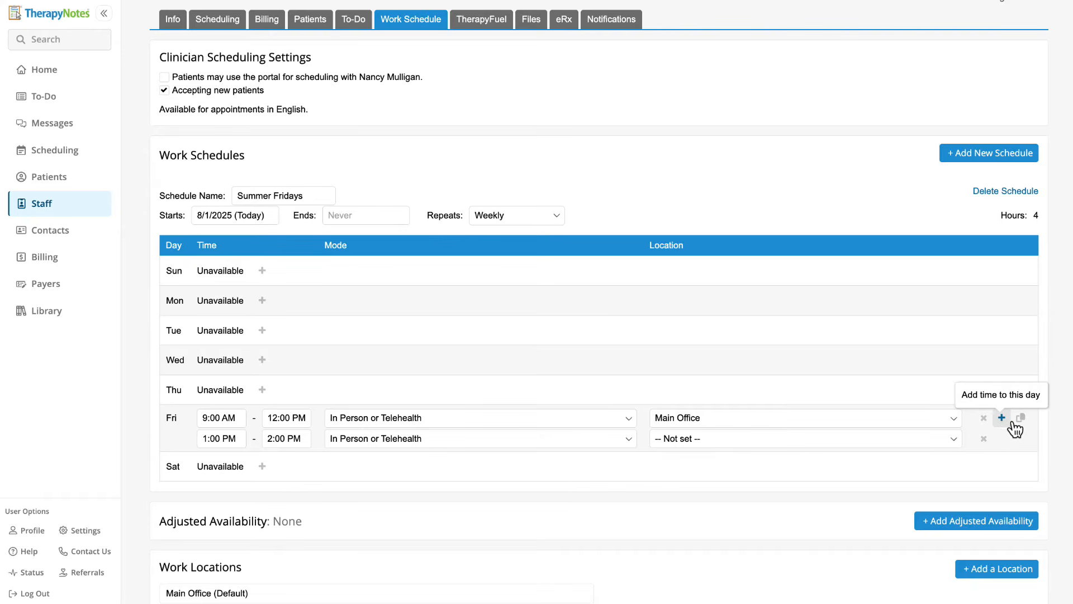
left_click(1022, 420)
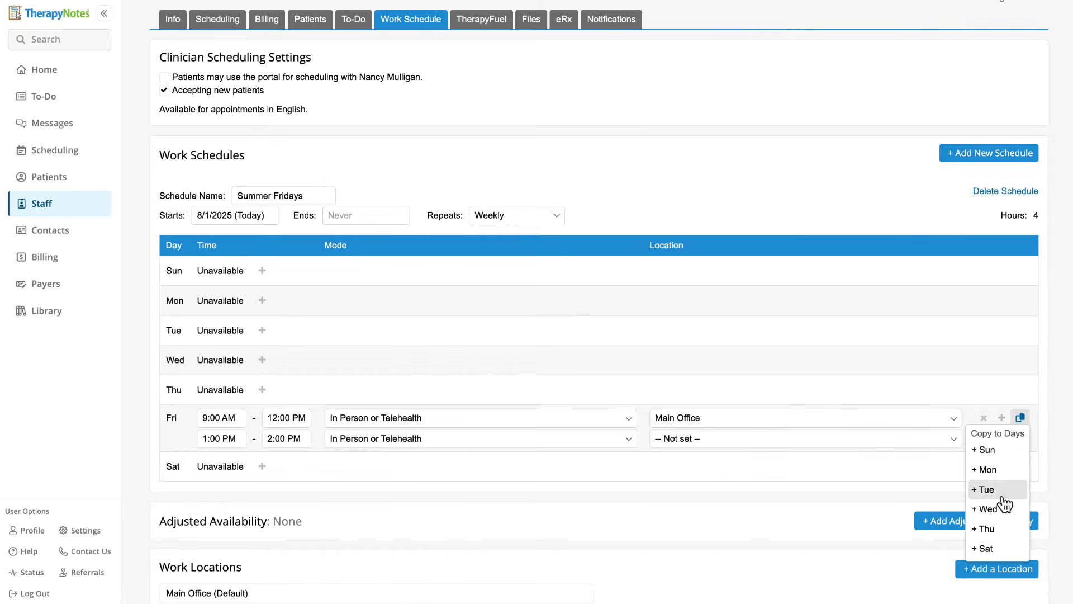
left_click(989, 509)
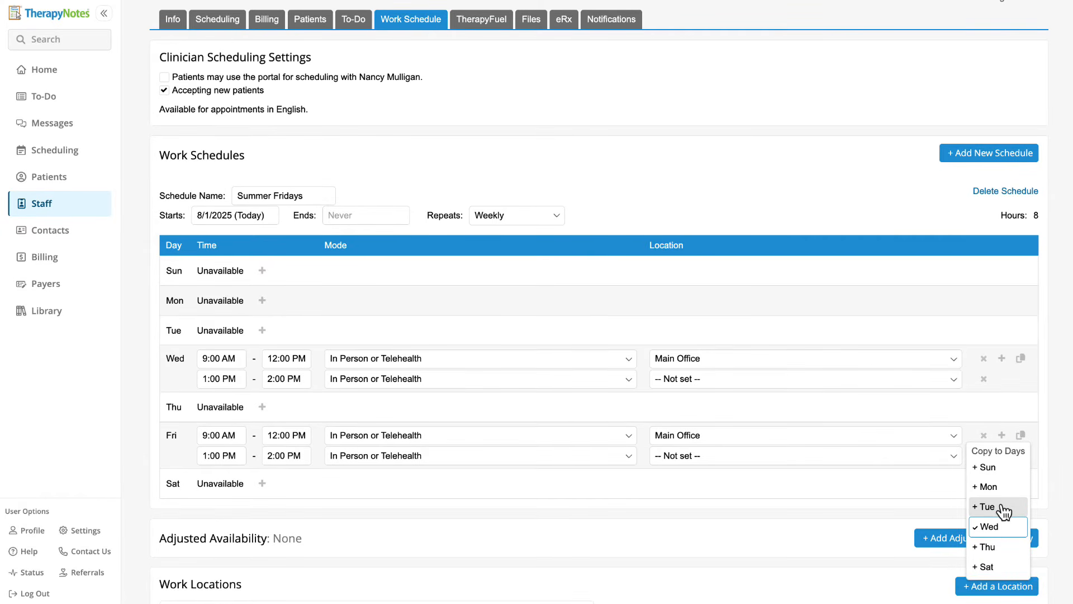
left_click(1042, 417)
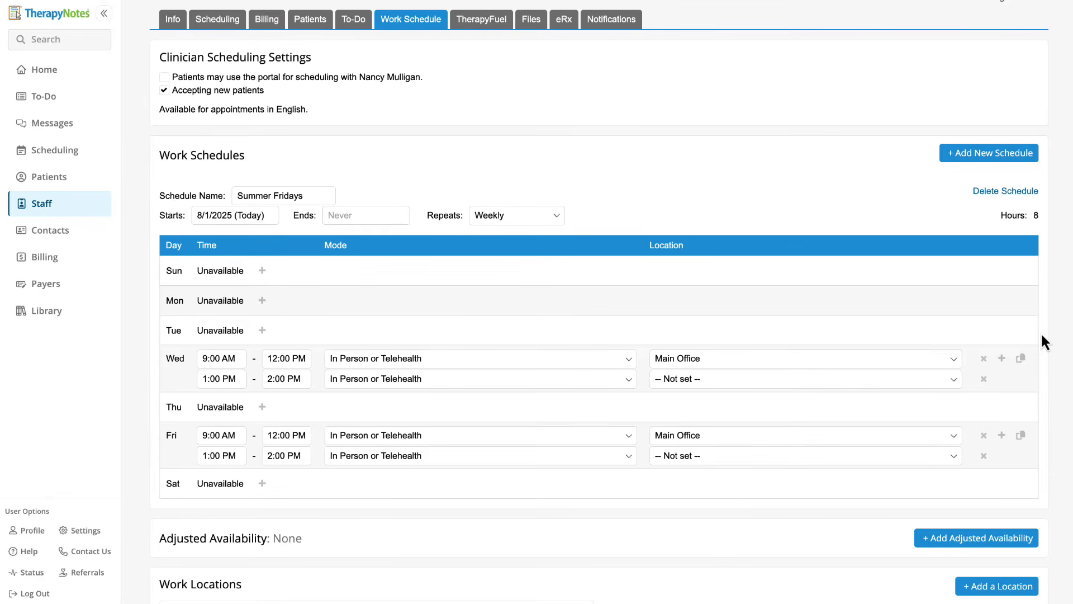
left_click(1021, 161)
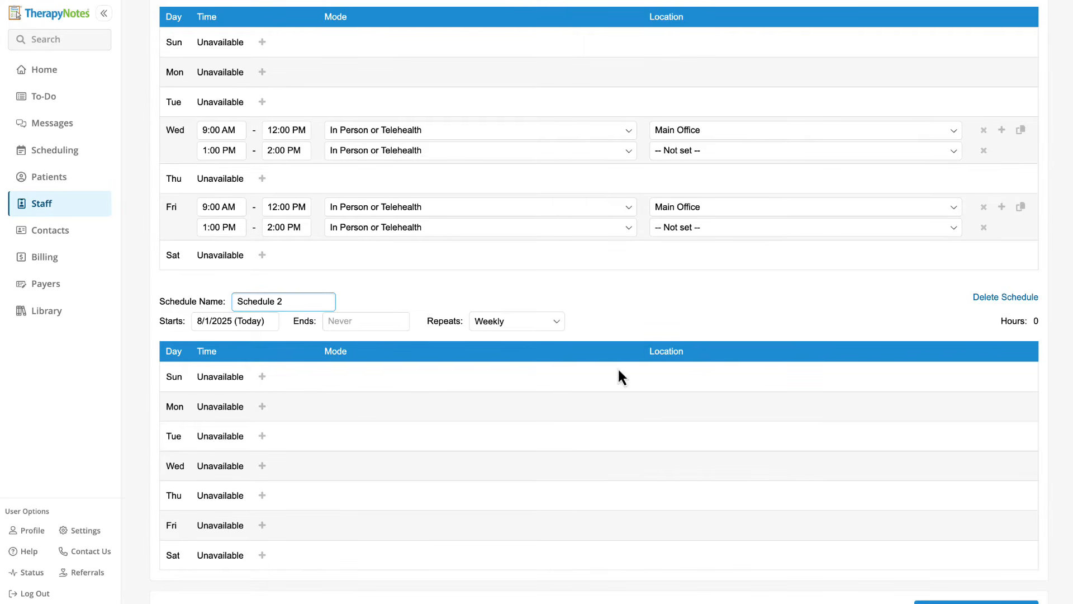
scroll(619, 369, "down", 1)
left_click(262, 354)
left_click(277, 355)
left_click(330, 430)
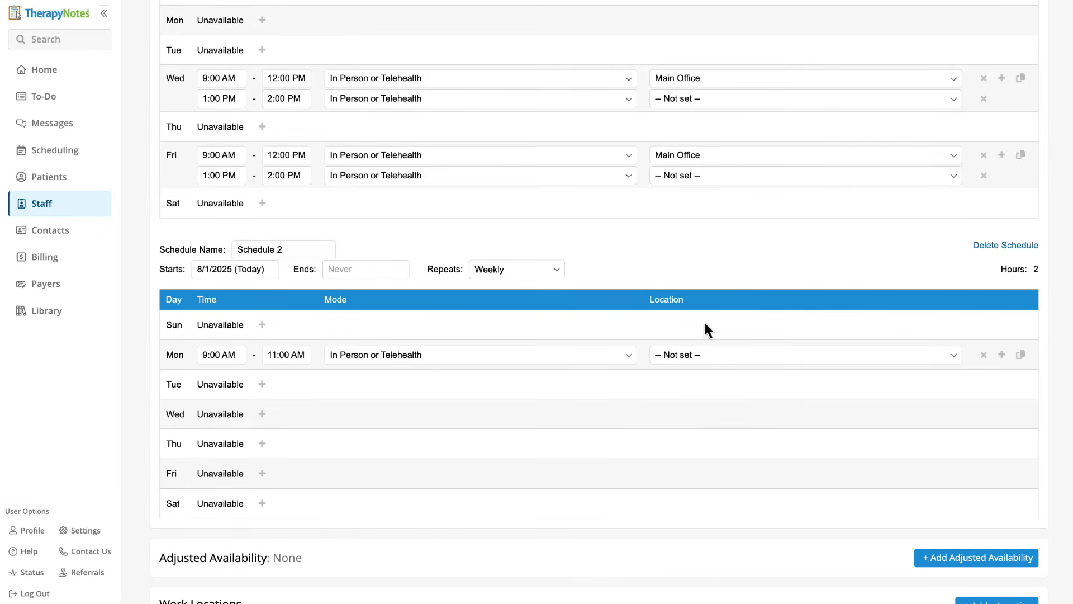
left_click(982, 250)
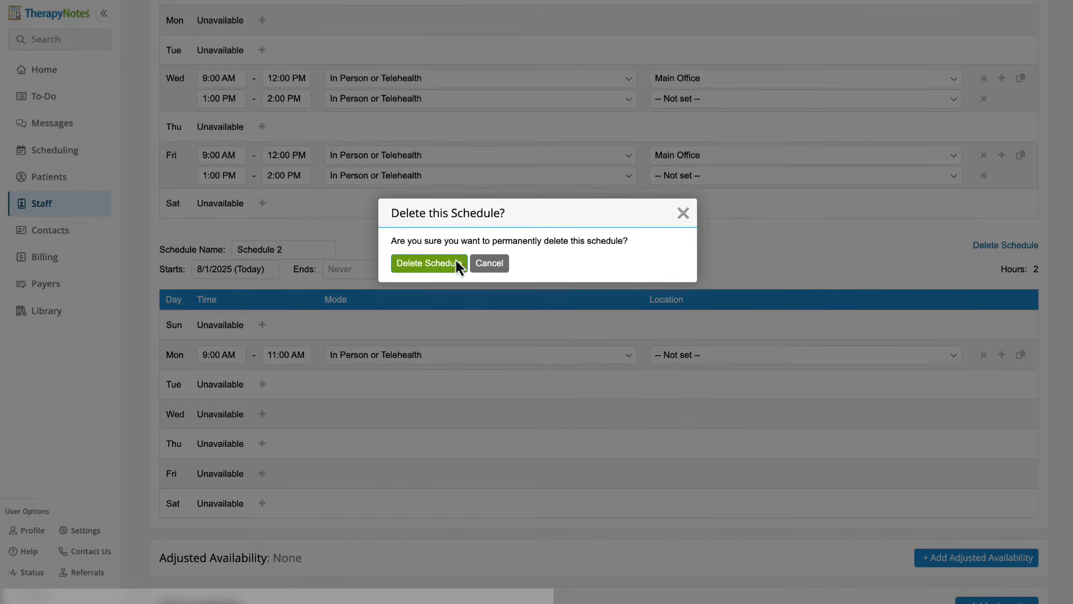
left_click(430, 263)
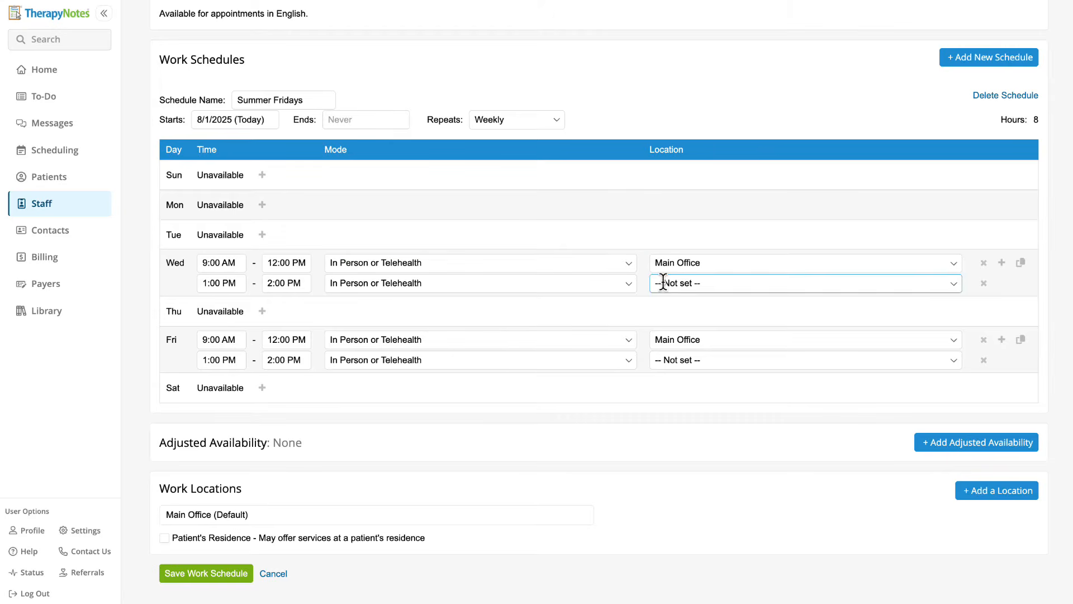
Add an Extra Availability entry at Main Office on 8/6/2025, 4:00–5:00 PM, and save it.
left_click(945, 441)
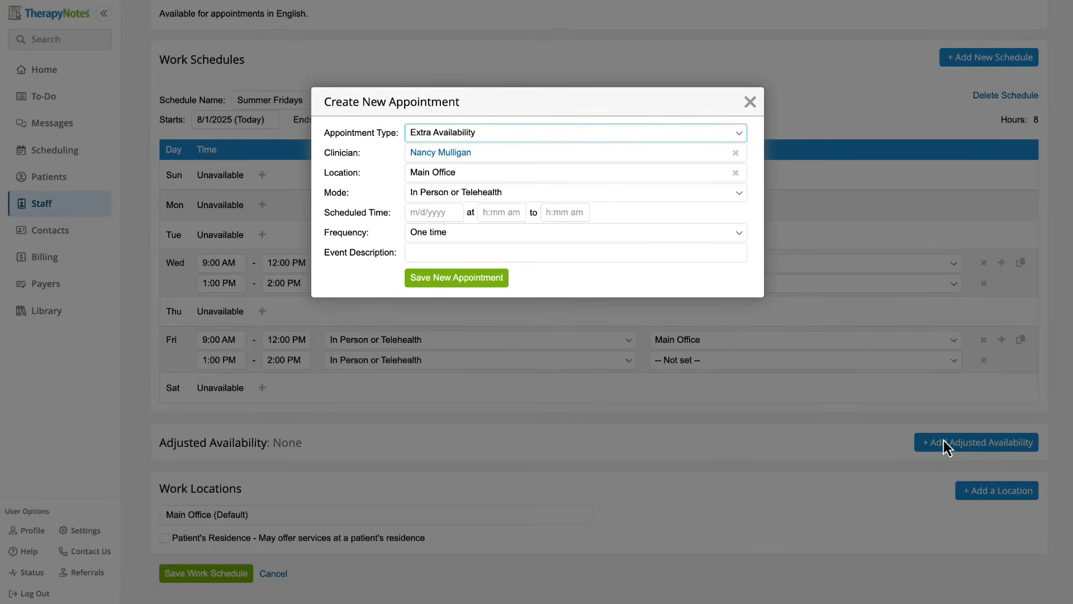
left_click(739, 134)
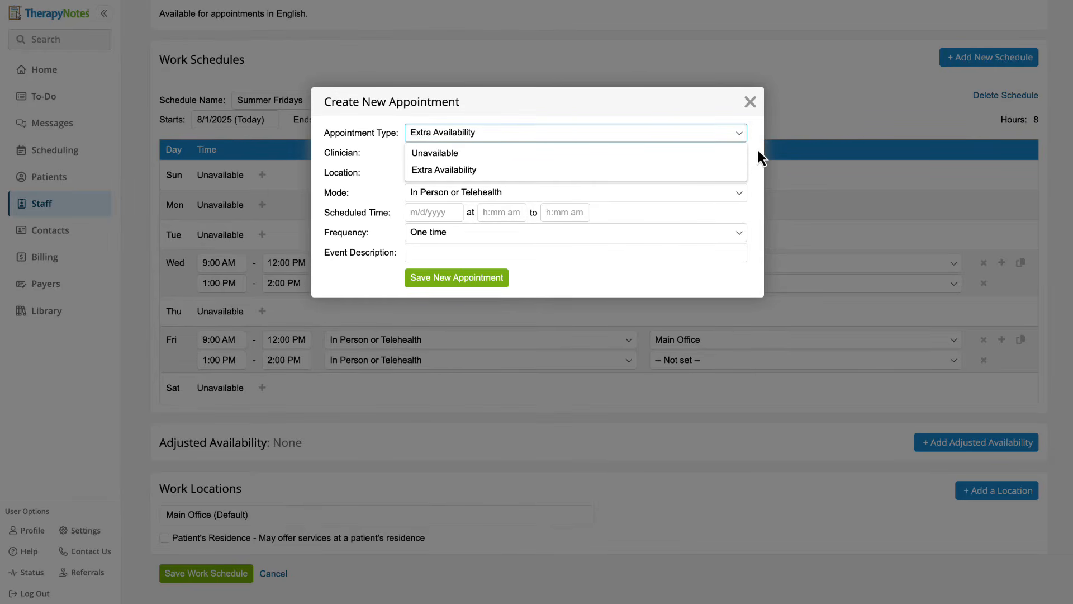
left_click(758, 150)
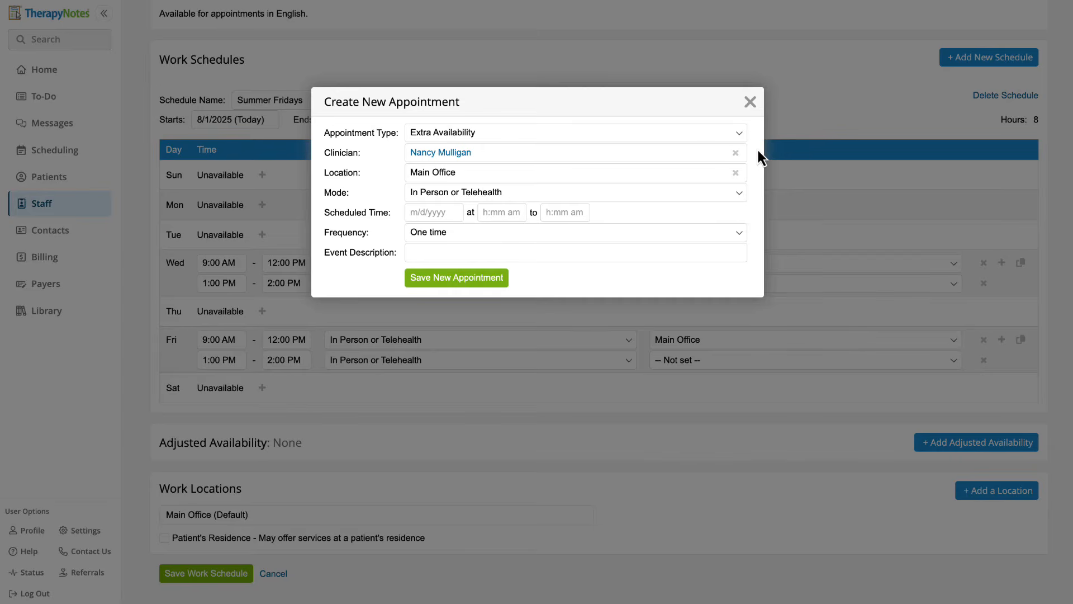
left_click(448, 213)
left_click(501, 279)
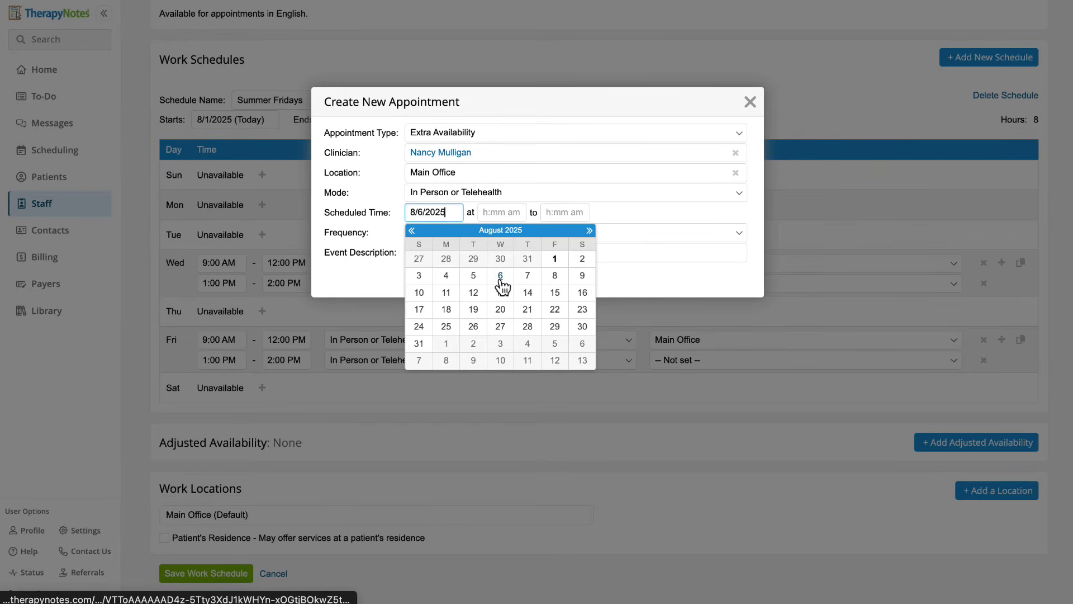
left_click(507, 212)
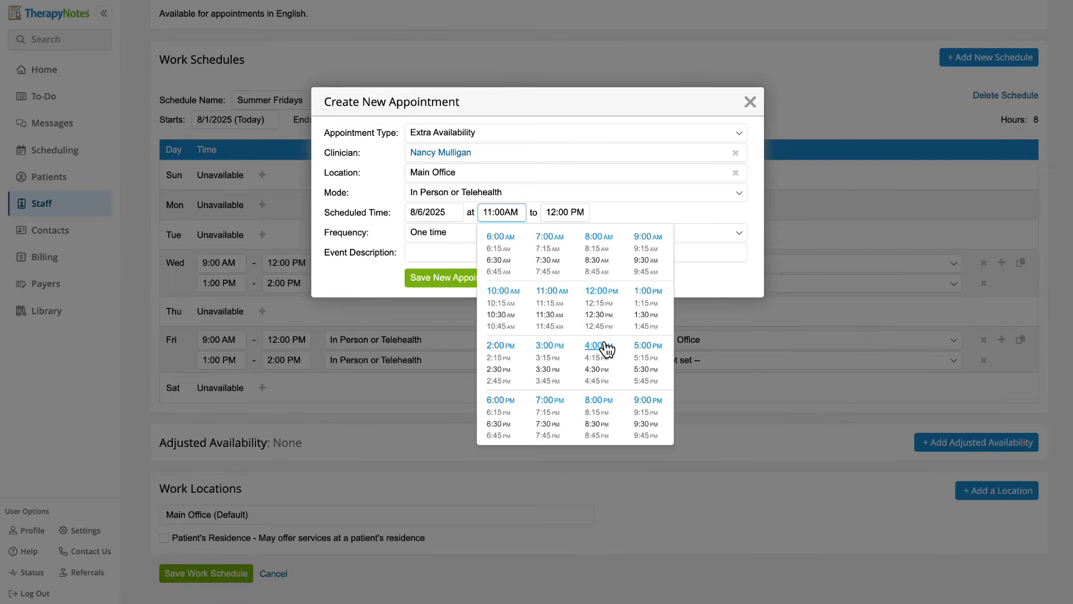
left_click(605, 345)
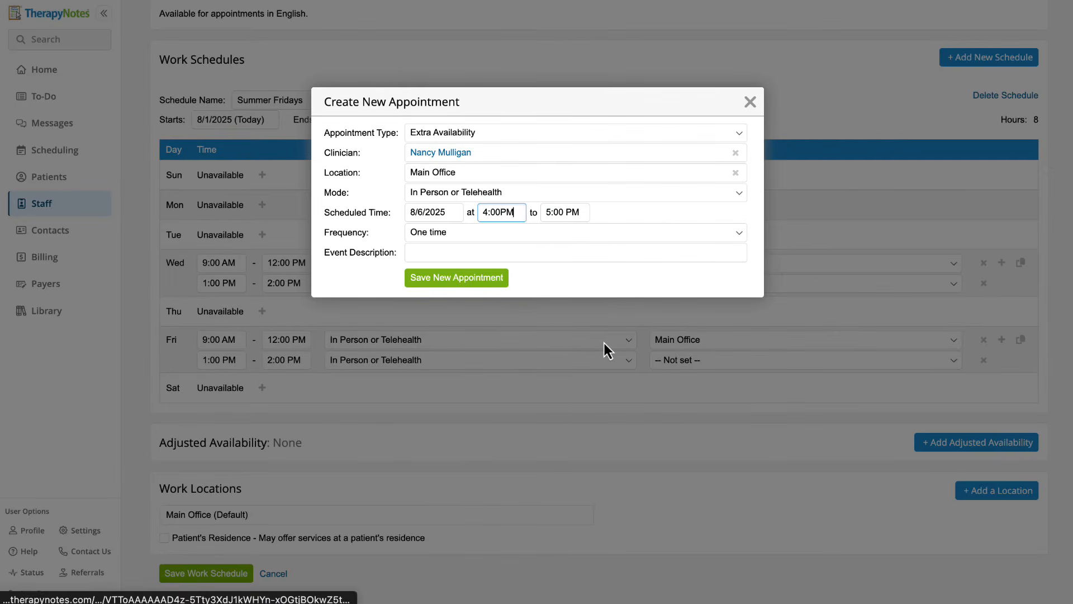
left_click(501, 280)
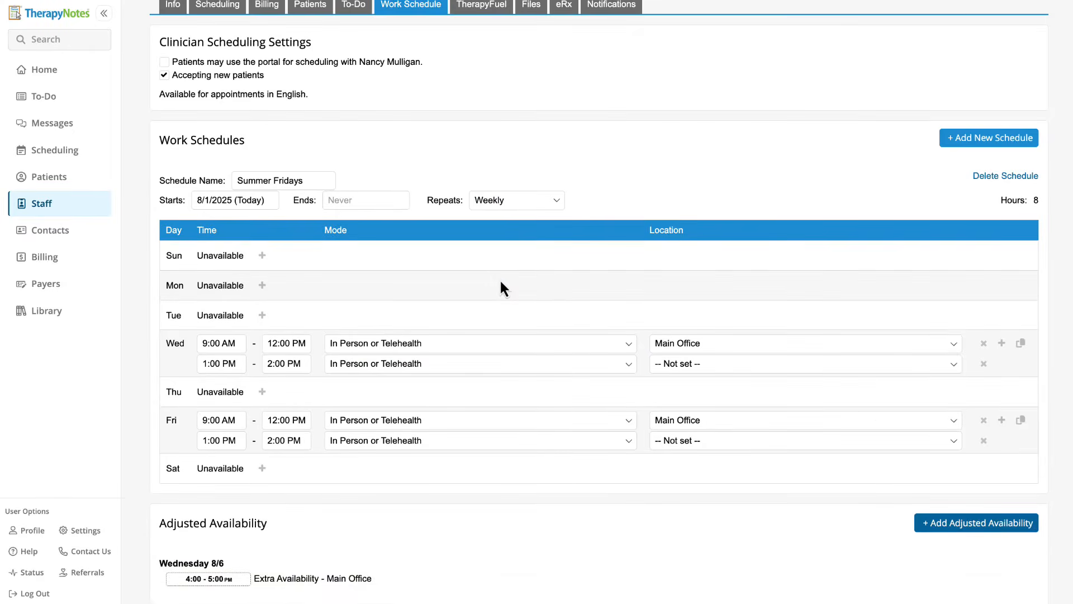
scroll(500, 279, "down", 3)
Save the work schedule with Summer Fridays (8 hours) and the 8/6 extra availability.
left_click(247, 574)
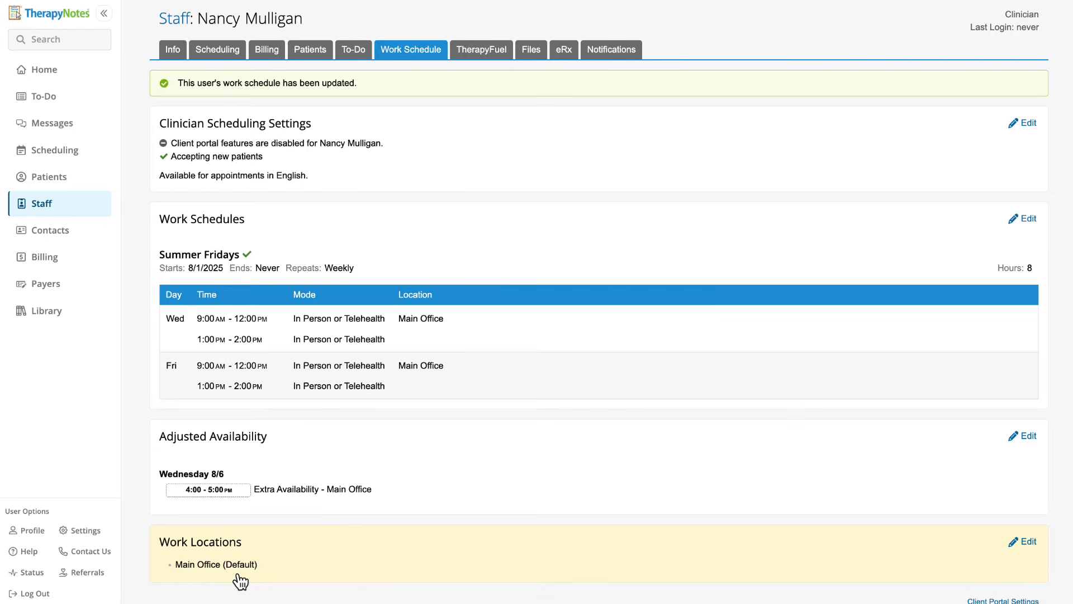
Open the Help Center and view its Contact options for reaching TherapyNotes support.
left_click(24, 552)
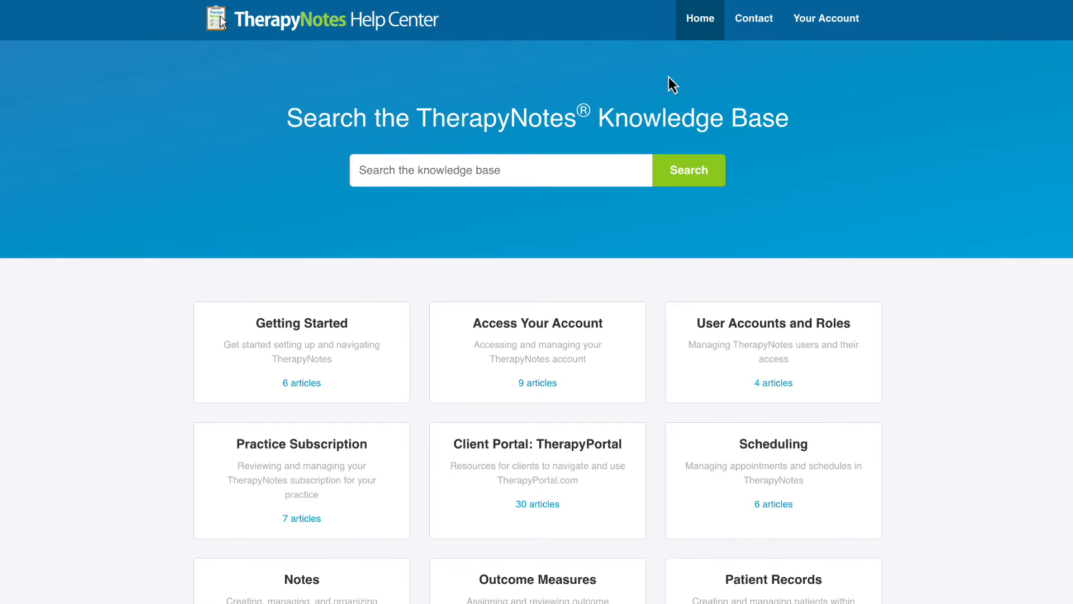
left_click(755, 28)
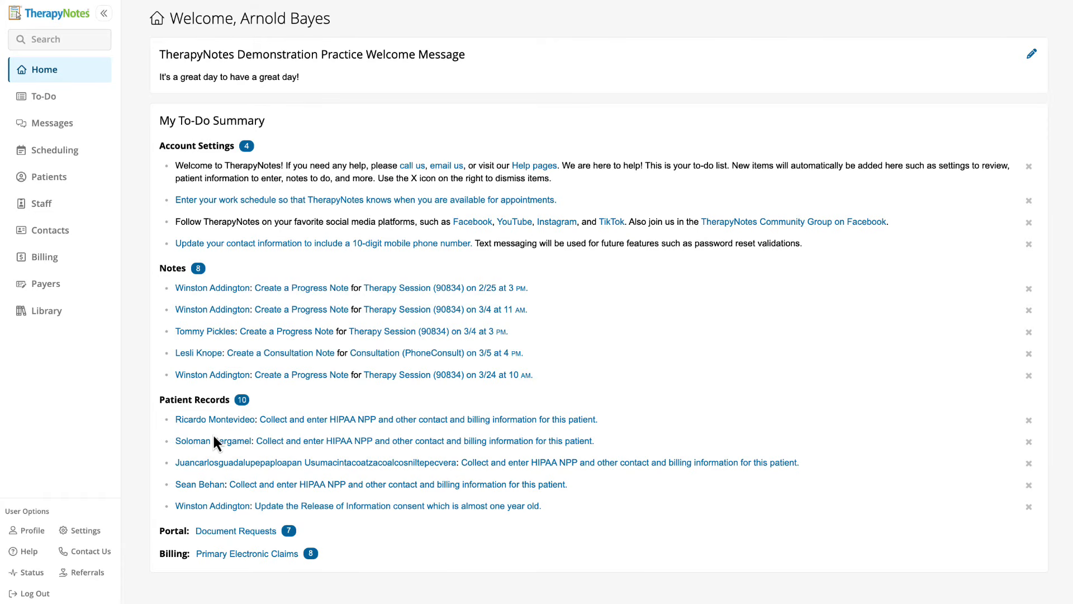
From the Contact Us page, open 'Send a File to Our Team'.
left_click(91, 551)
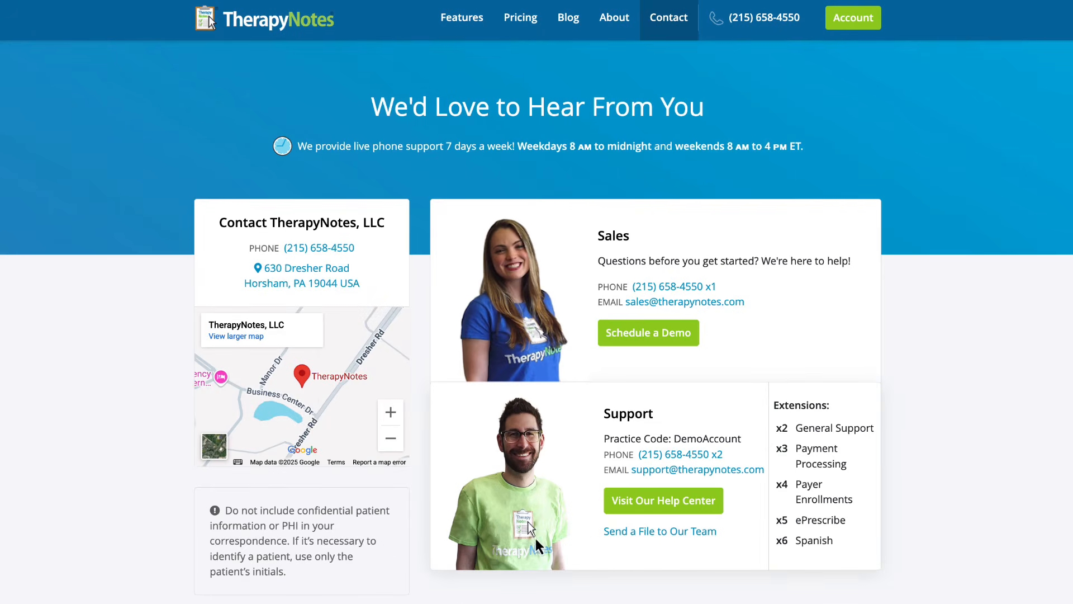
left_click(629, 534)
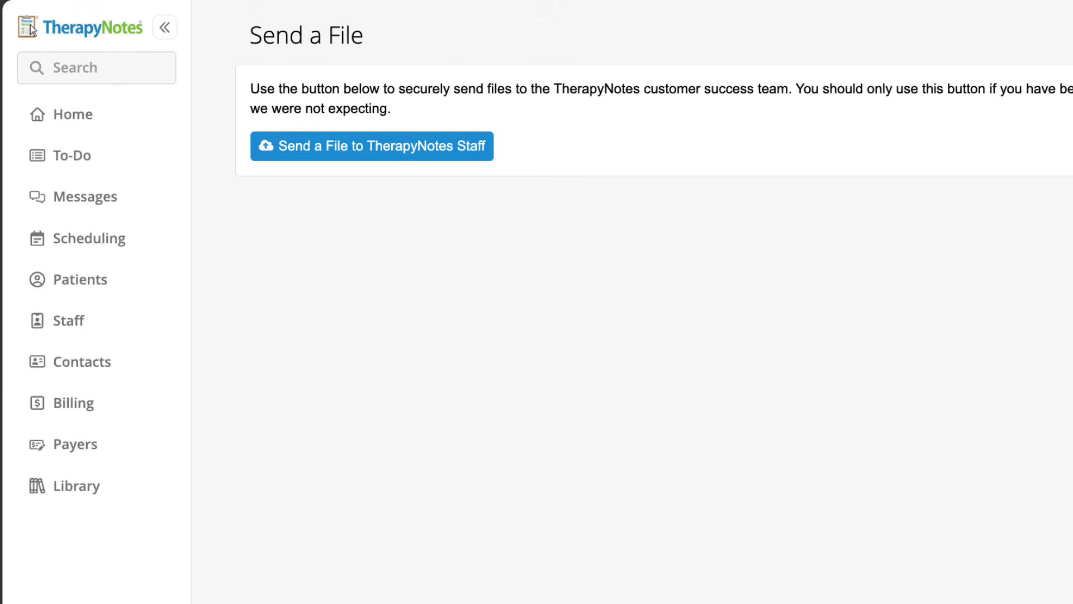
Upload Patient Demographics.xlsx to TherapyNotes staff described as 'Patient information' and acknowledge the confirmation.
left_click(415, 149)
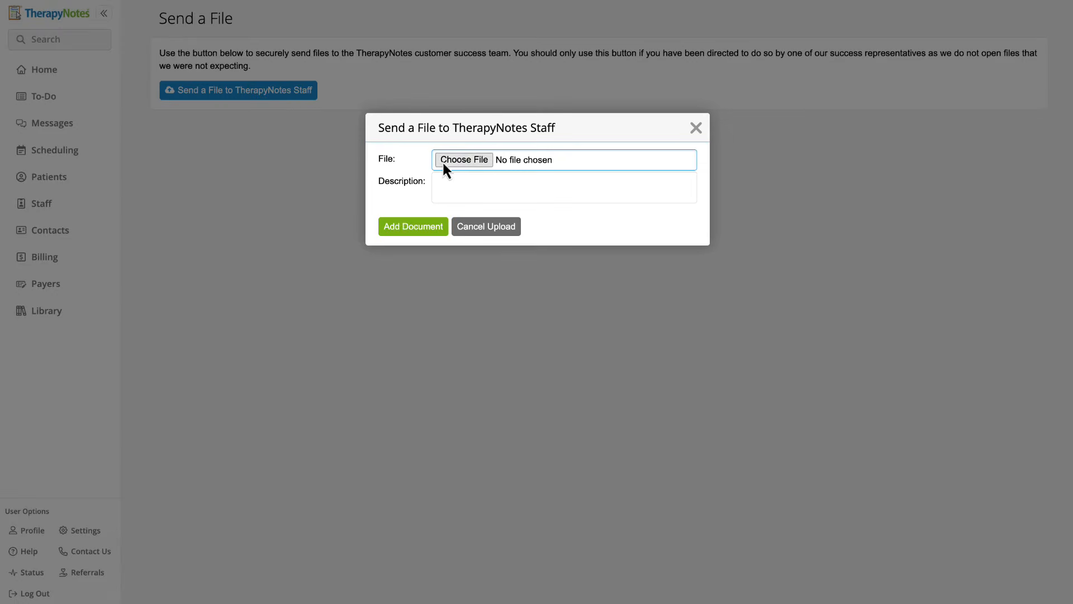
left_click(452, 166)
left_click(271, 187)
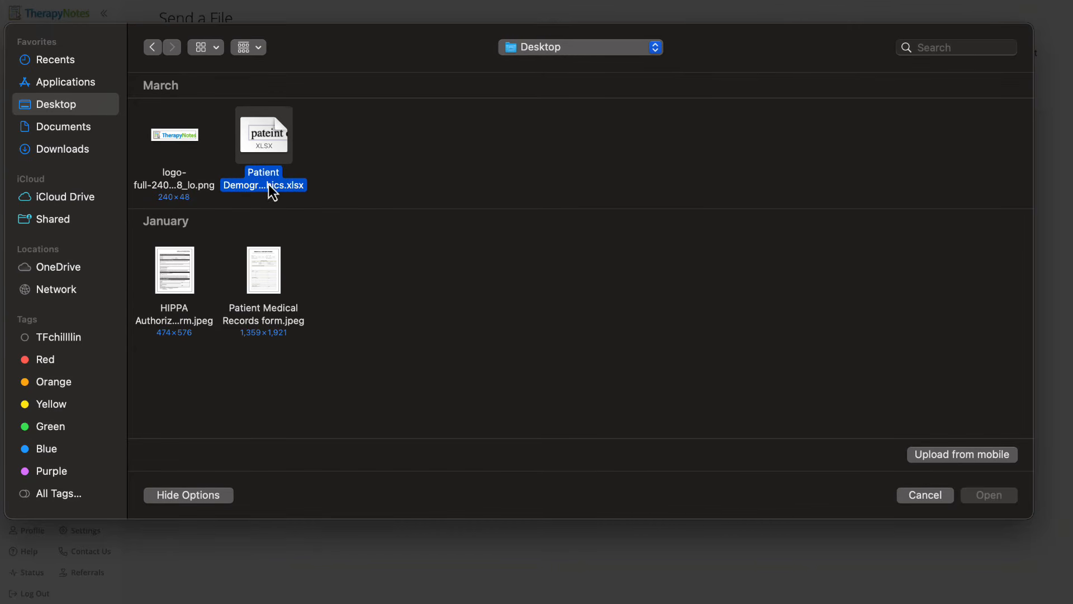
left_click(986, 497)
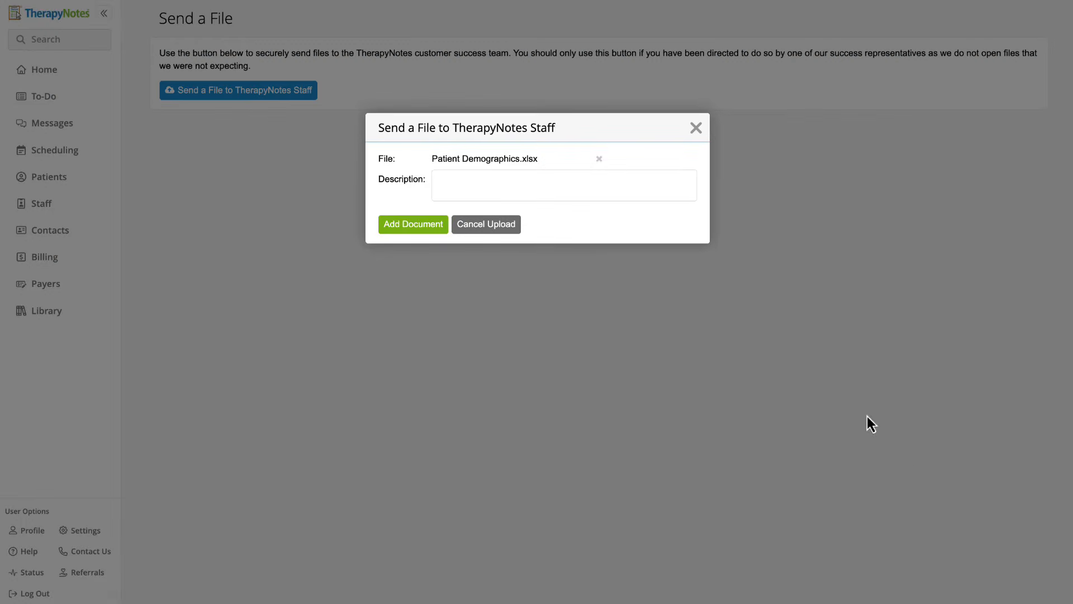
left_click(543, 184)
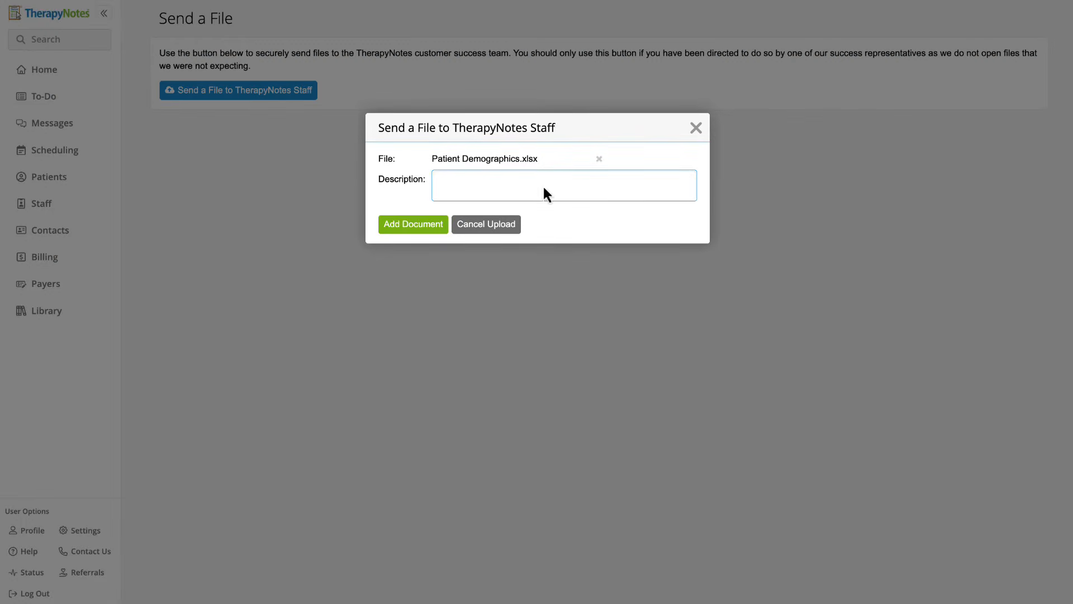
type("Patient information")
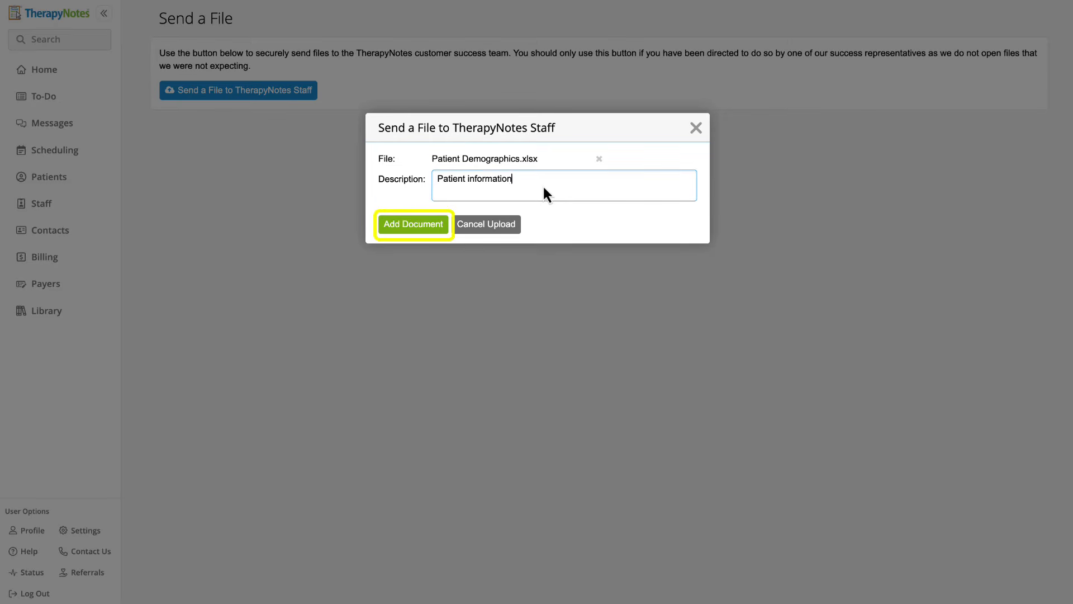
left_click(425, 224)
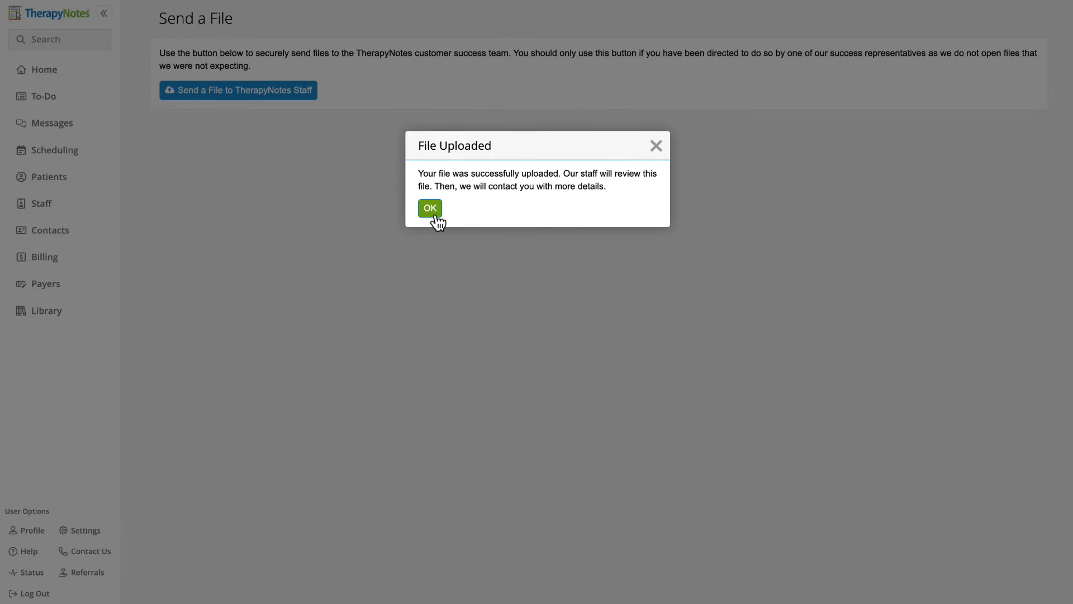
left_click(436, 215)
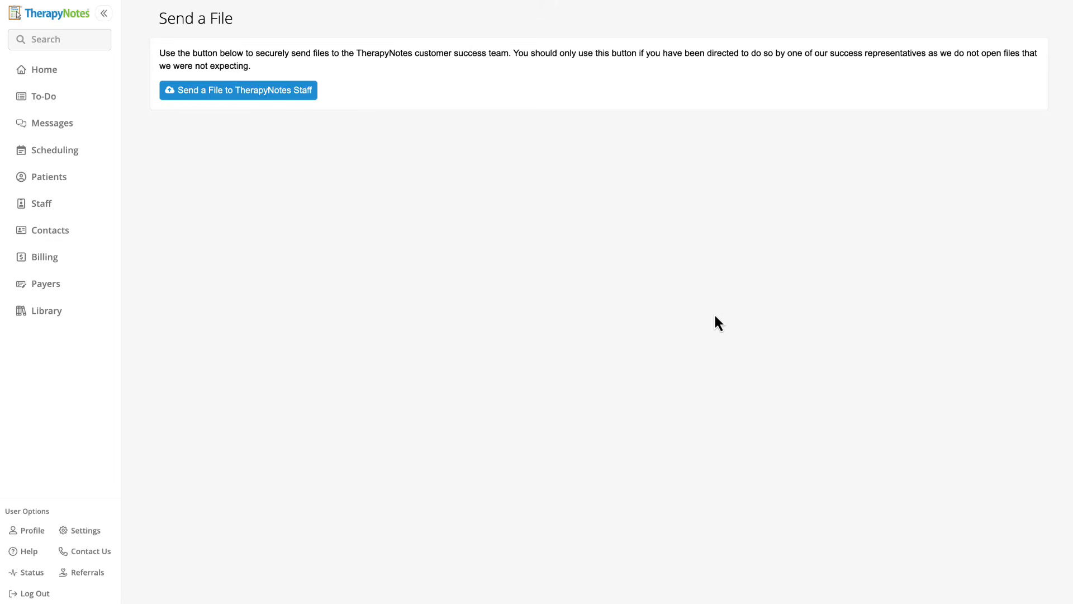
Start a new patient and enter the patient's first name, last name and date of birth.
left_click(54, 178)
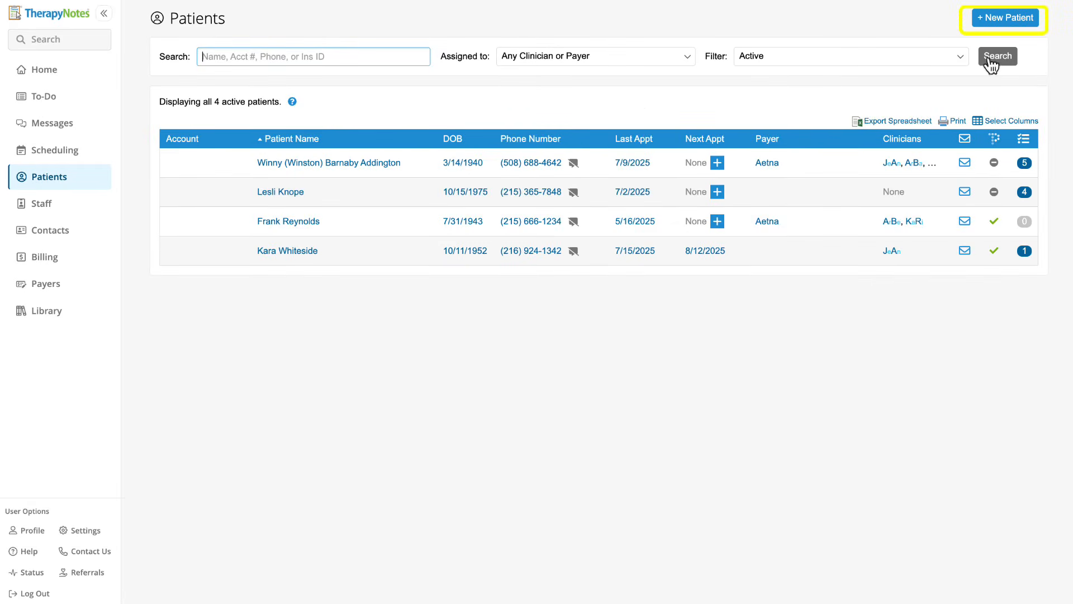
left_click(1016, 17)
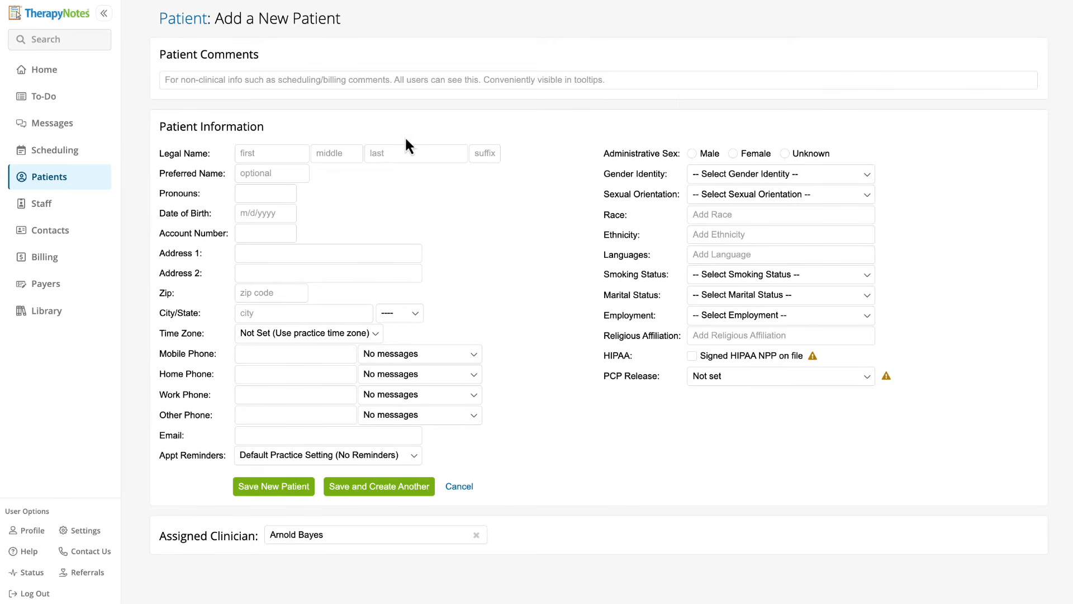
left_click(295, 158)
type("Regina")
key("Tab")
key("Tab")
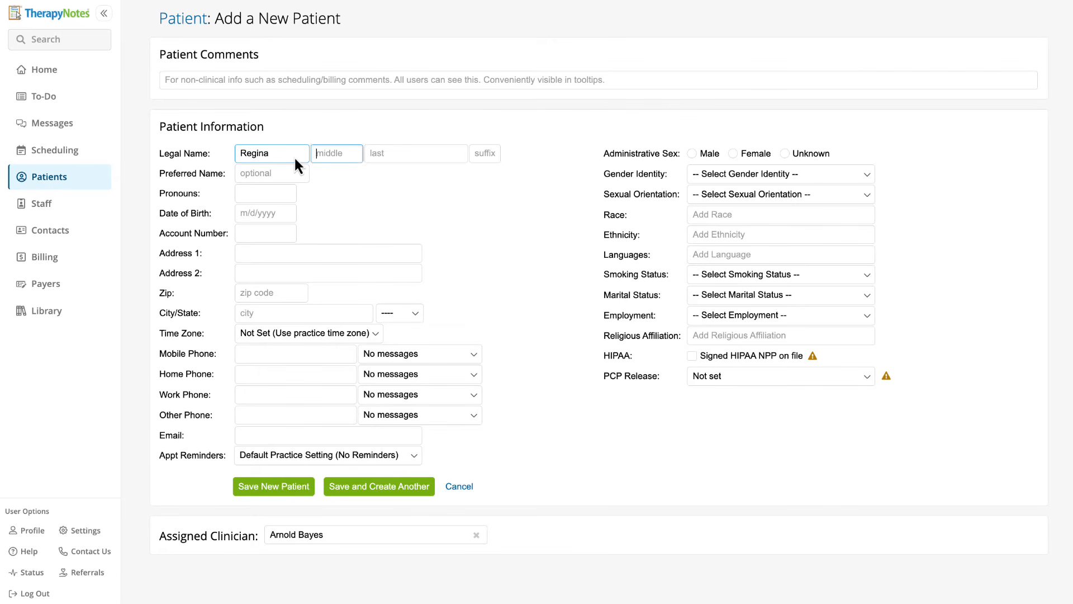
type("George")
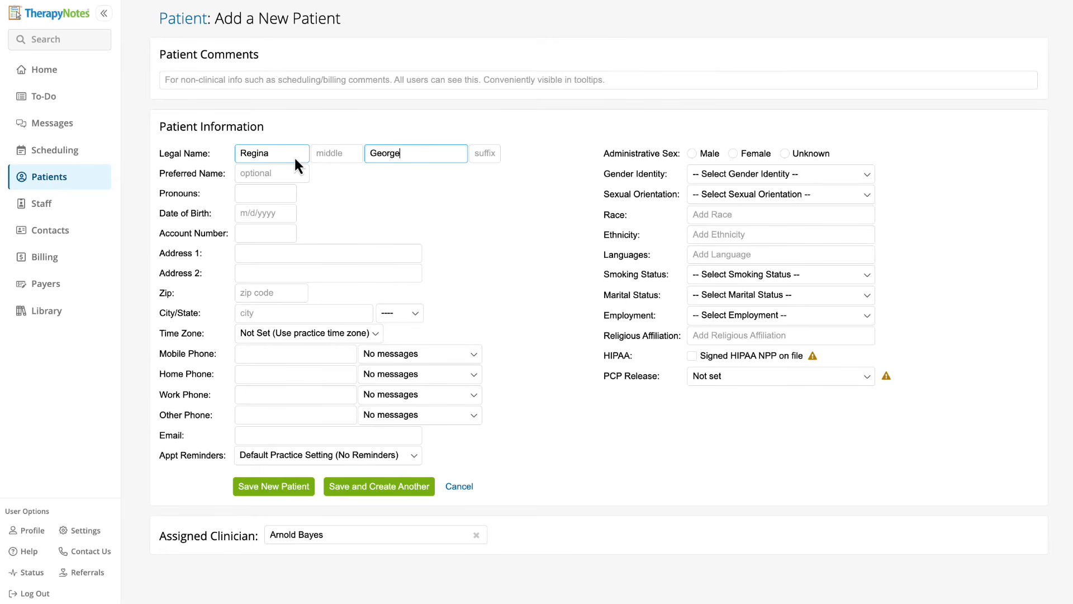
left_click(262, 213)
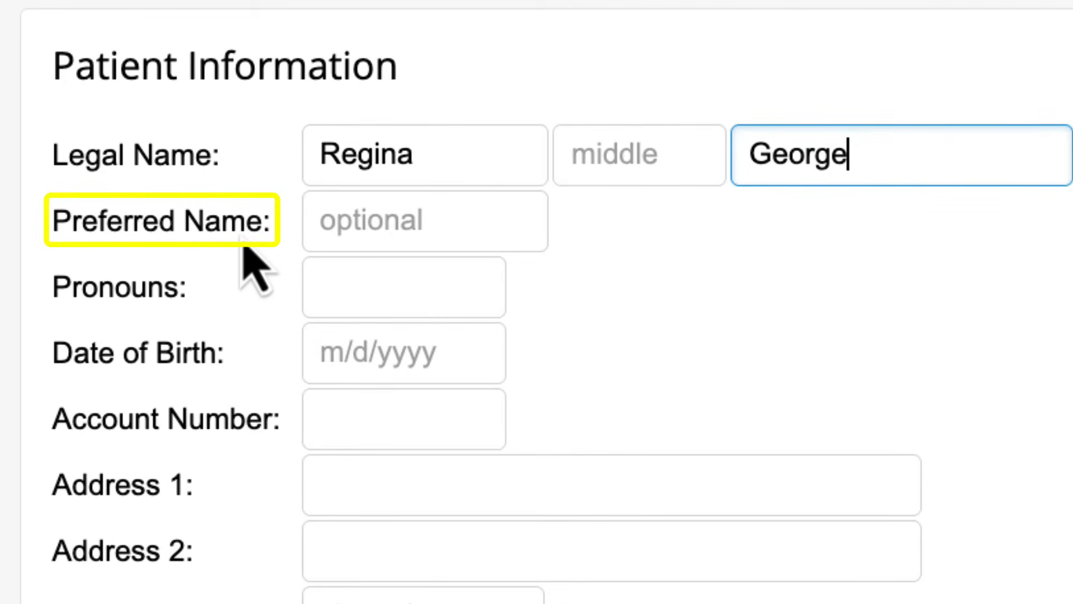
left_click(243, 243)
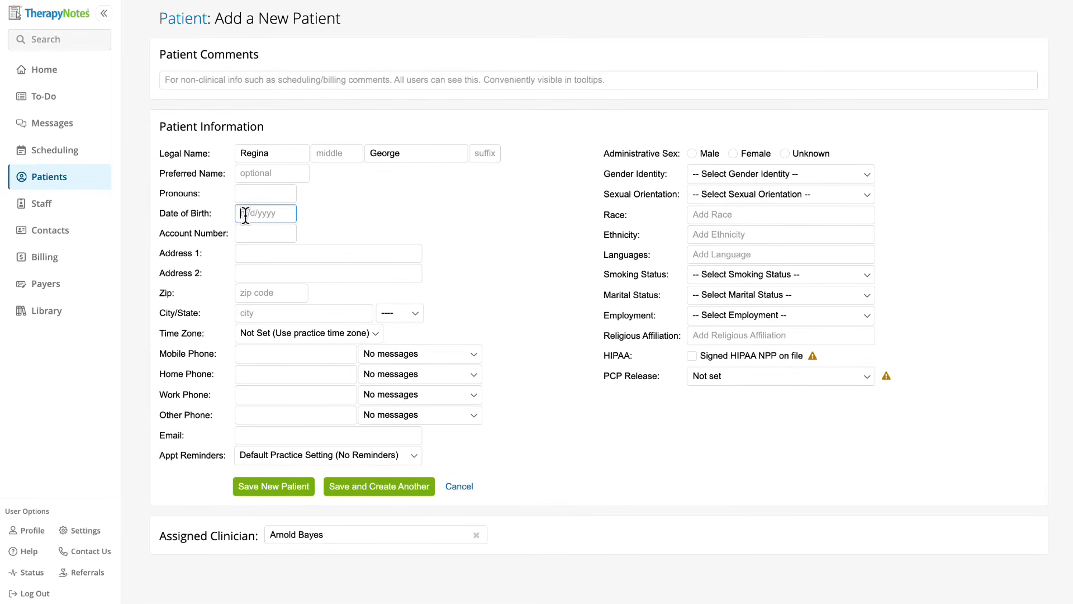
type("10/15/1991")
left_click(313, 231)
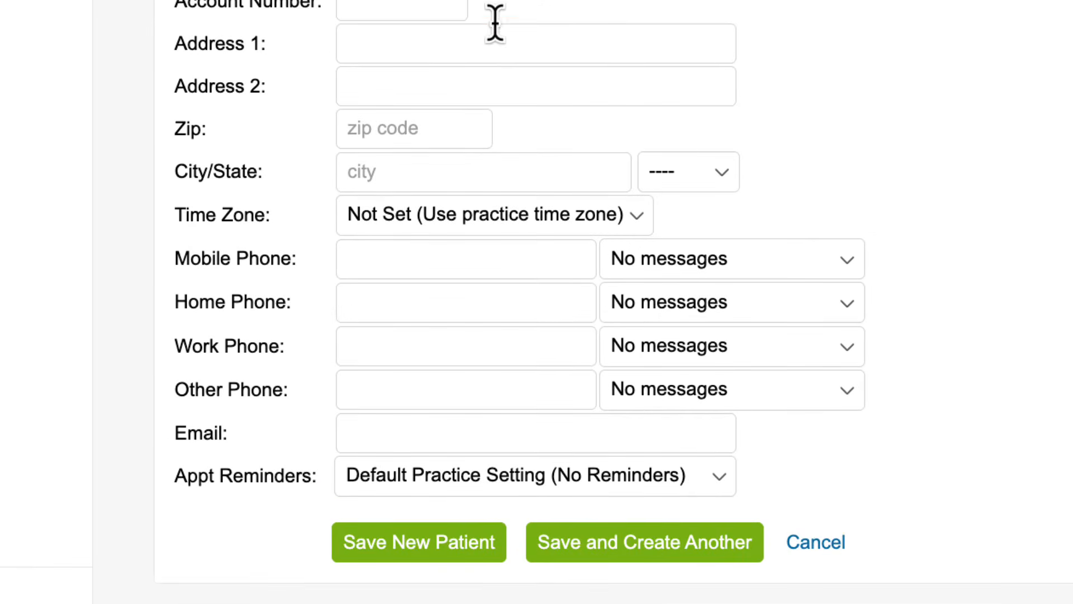
Enter the patient's mobile number allowing voice and text, set Text (SMS) only reminders, and administrative sex Female.
left_click(531, 251)
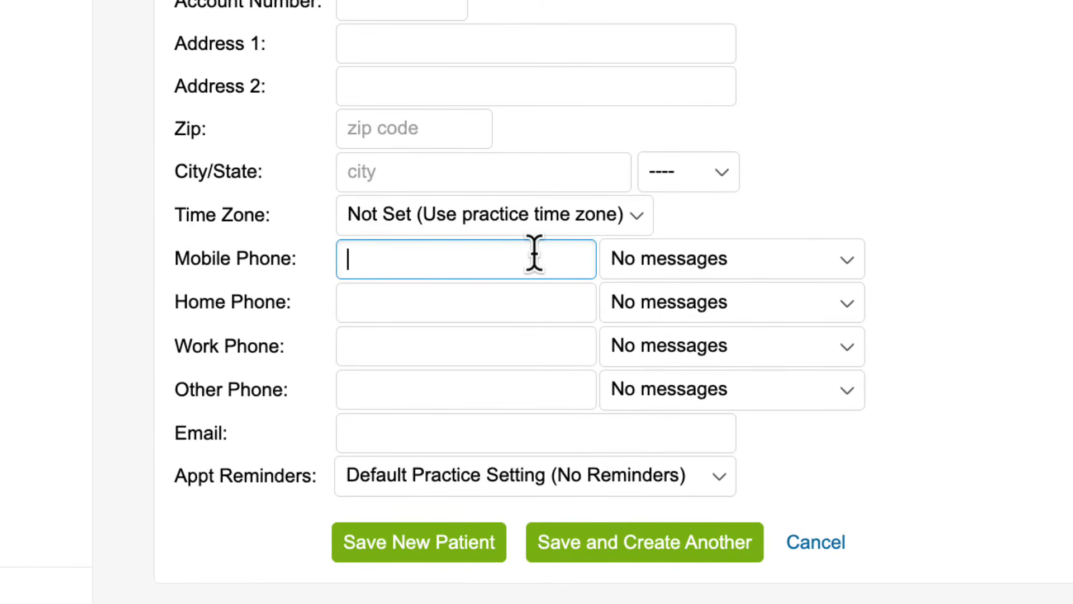
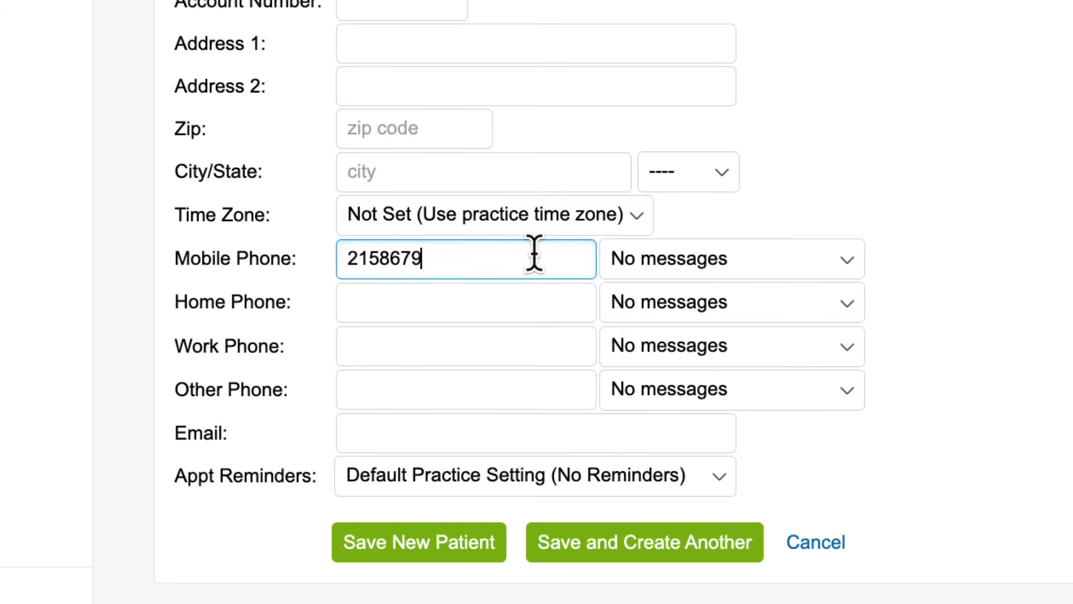
left_click(669, 276)
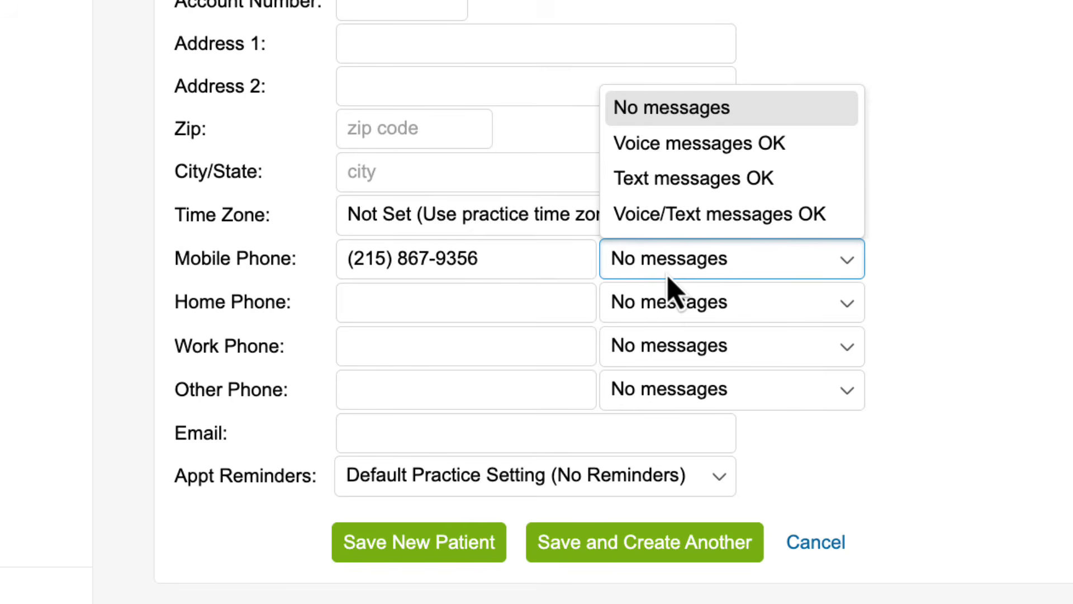
left_click(704, 224)
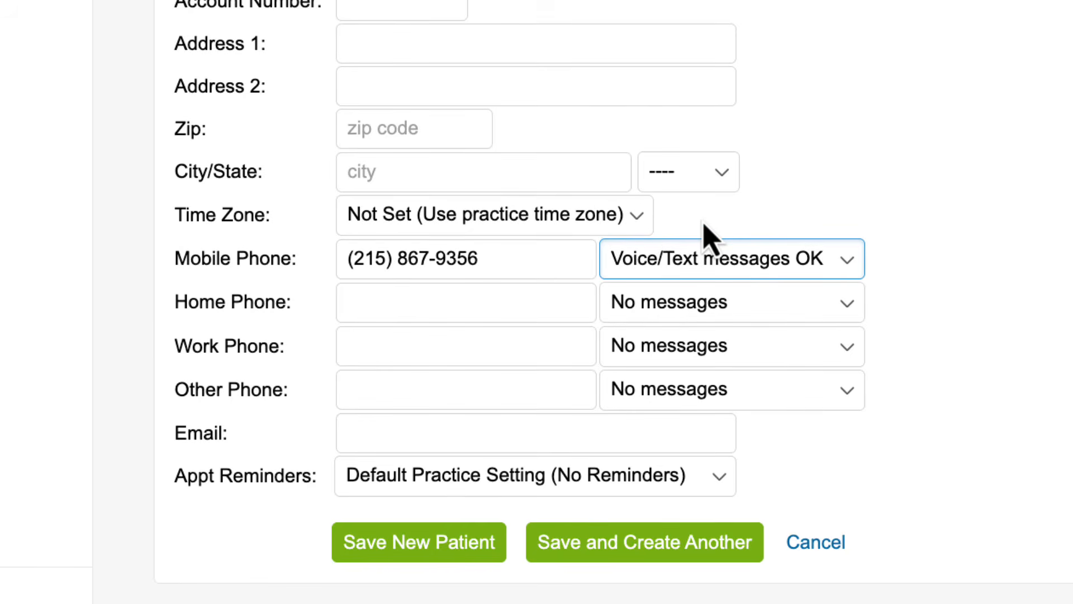
left_click(727, 492)
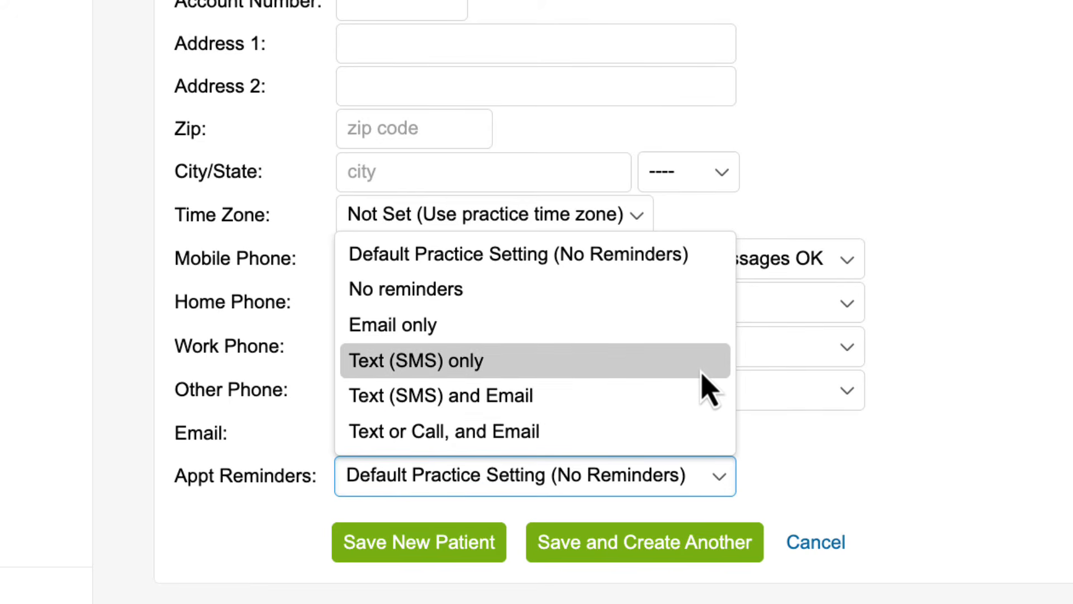
left_click(703, 374)
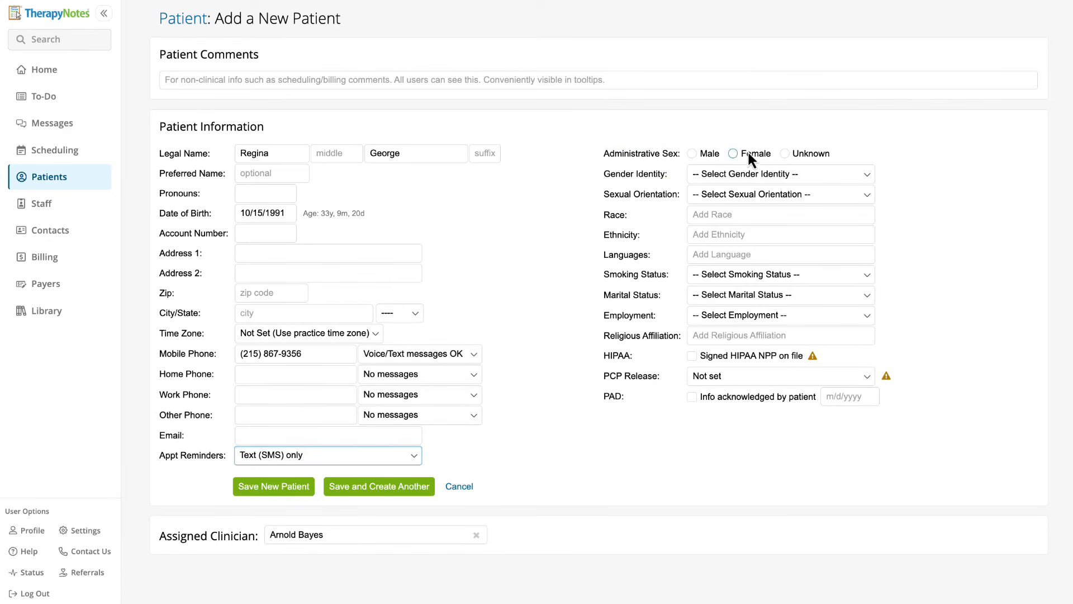
left_click(734, 154)
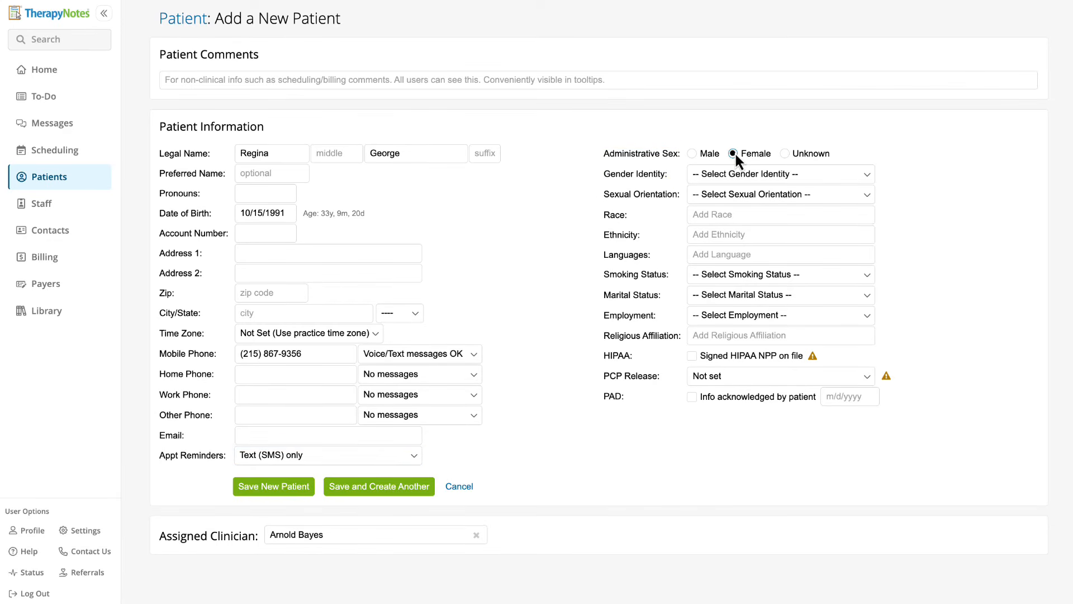
left_click(847, 174)
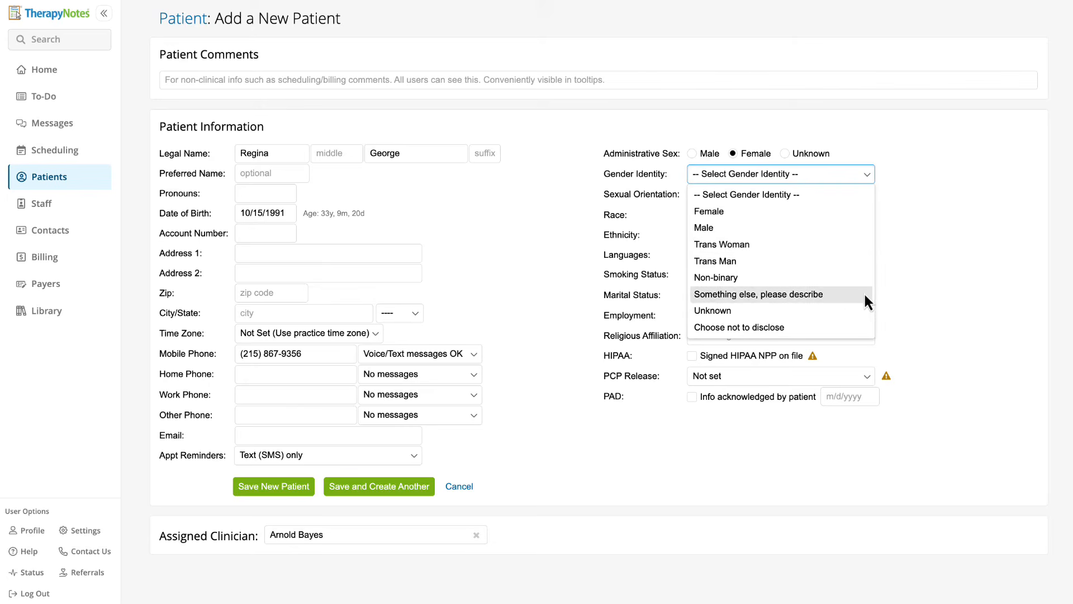
left_click(907, 321)
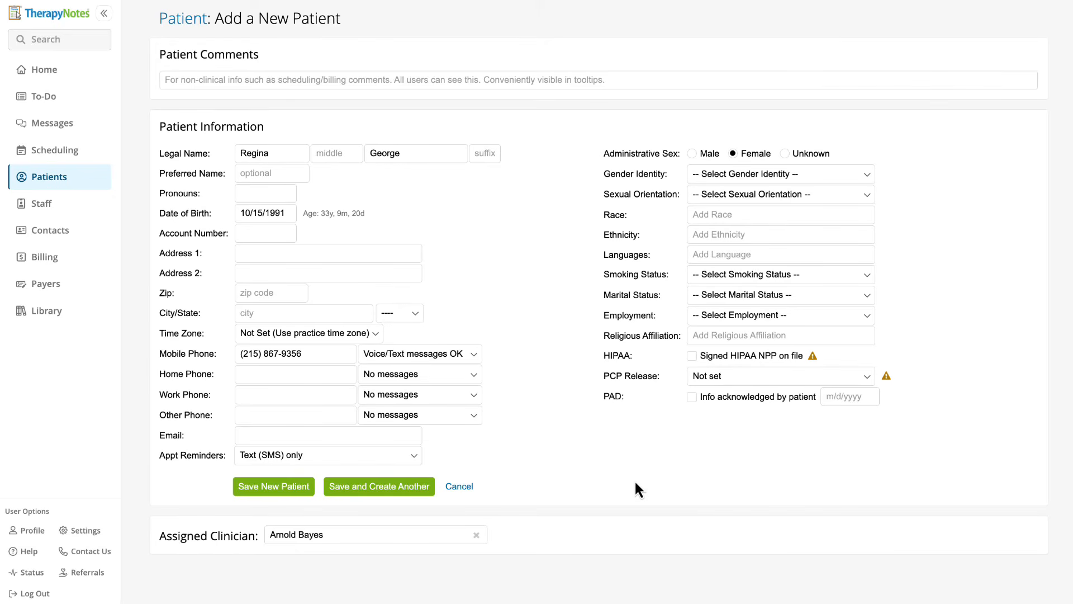
Choose the assigned clinician and save the new patient record.
left_click(458, 534)
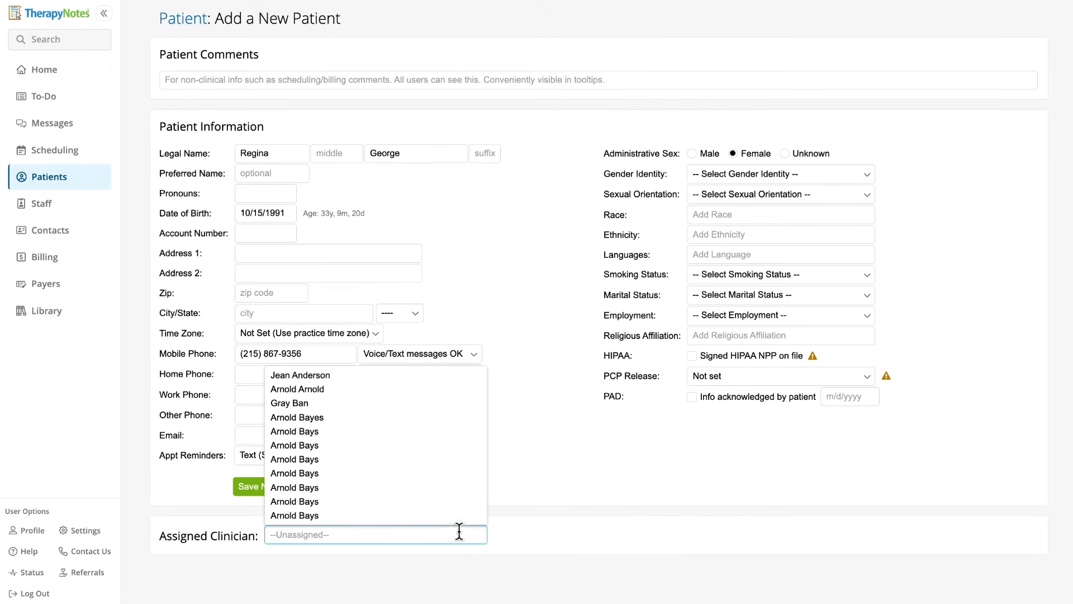
scroll(452, 506, "down", 5)
scroll(452, 506, "down", 10)
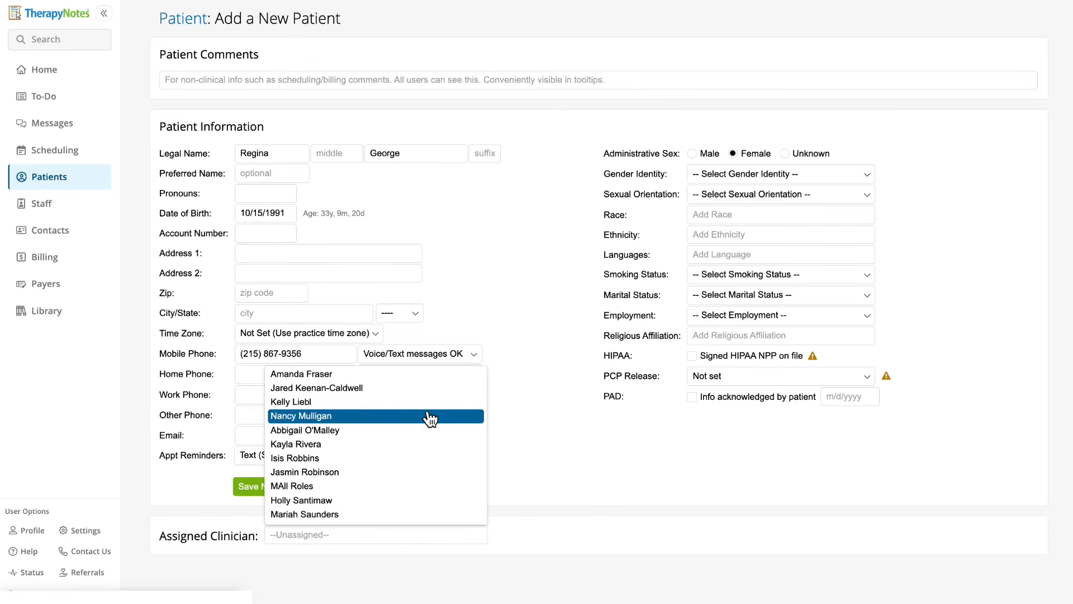
left_click(430, 416)
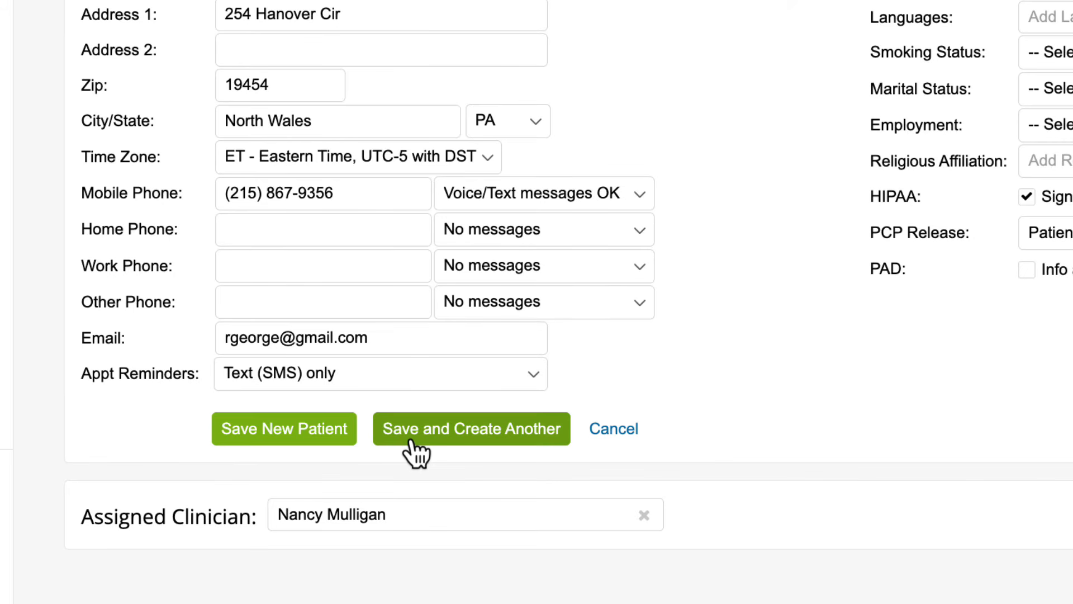
left_click(342, 431)
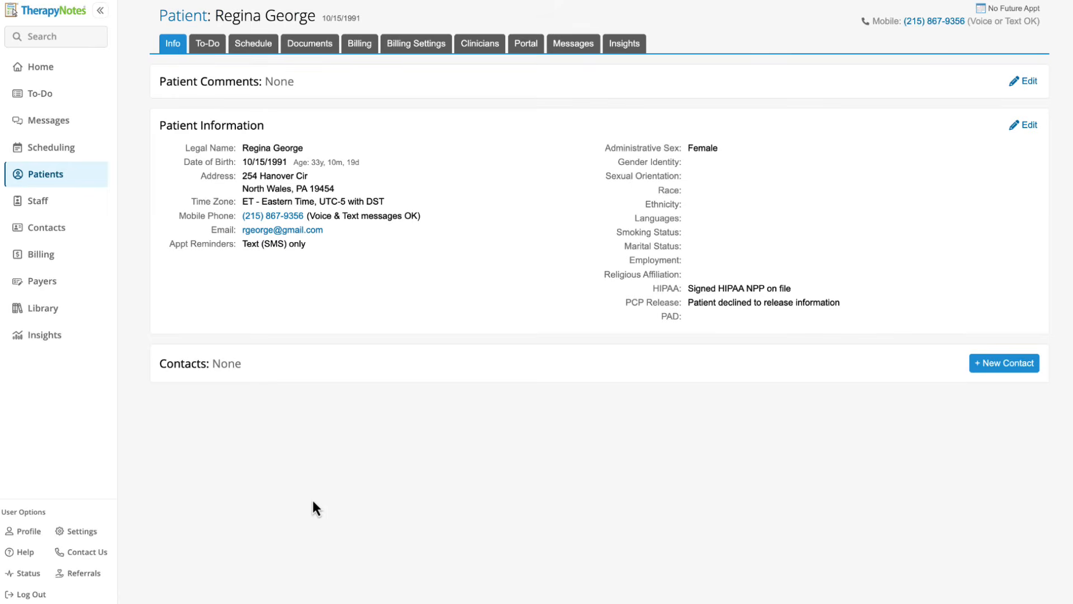
left_click(1008, 369)
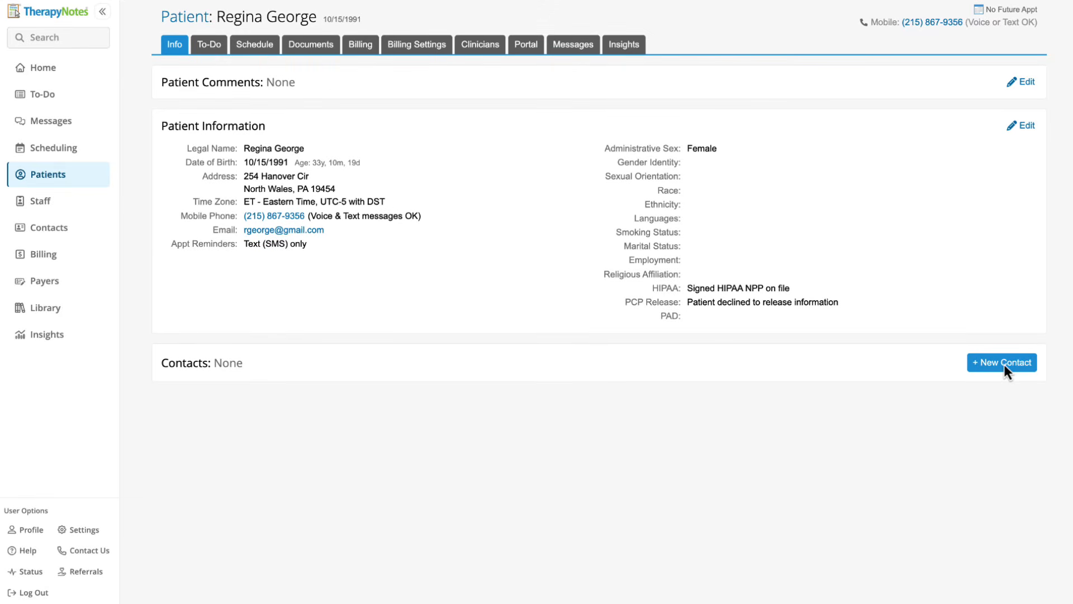
Upload the TherapyNotes logo PNG from the Desktop as the practice logo, then bring up the Delete Logo confirmation.
left_click(83, 530)
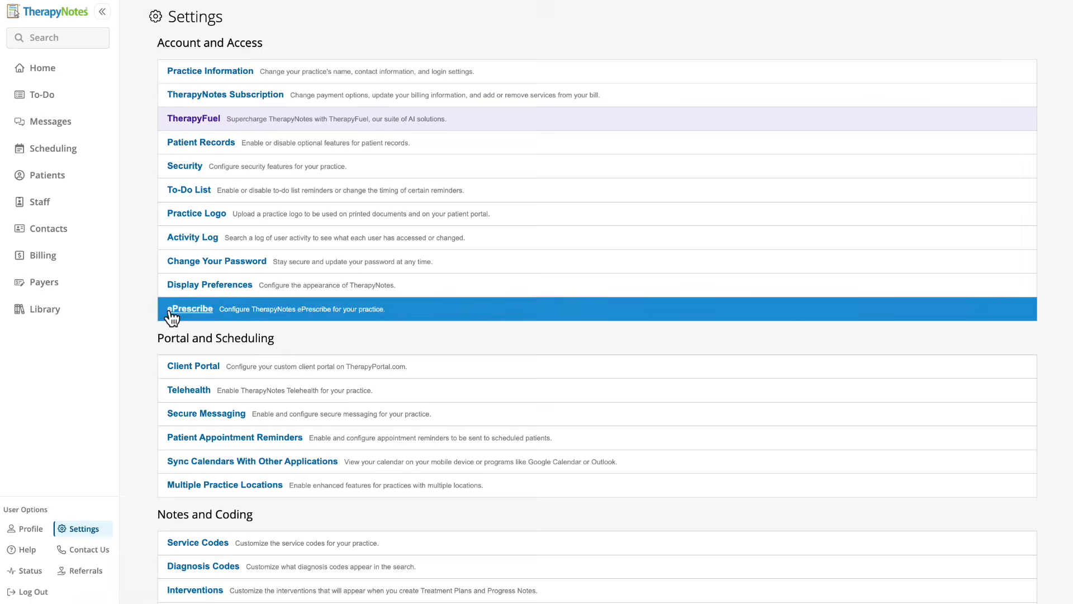
left_click(197, 219)
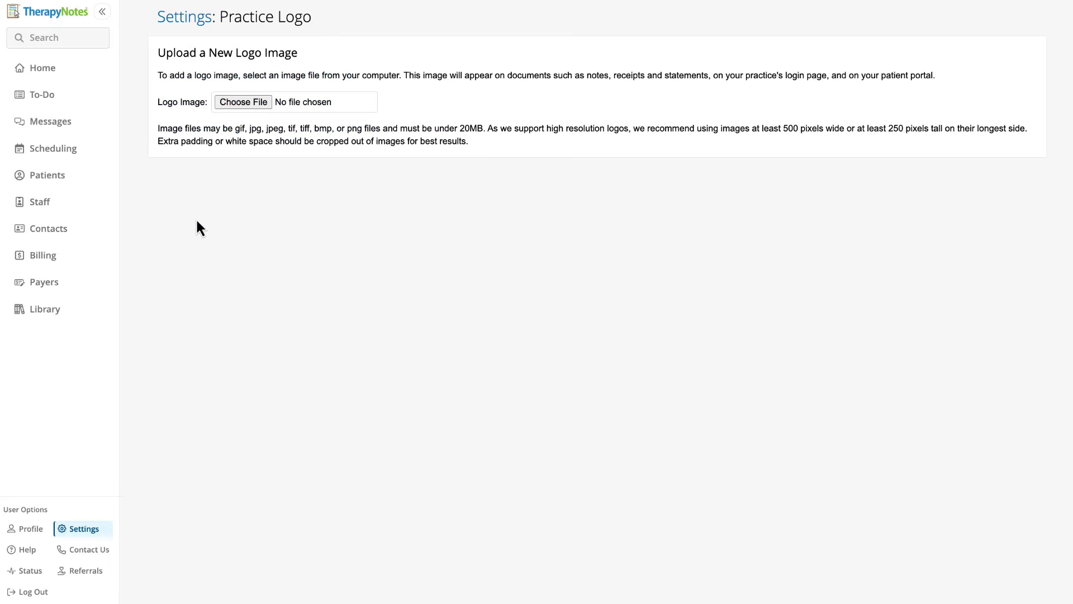
left_click(247, 105)
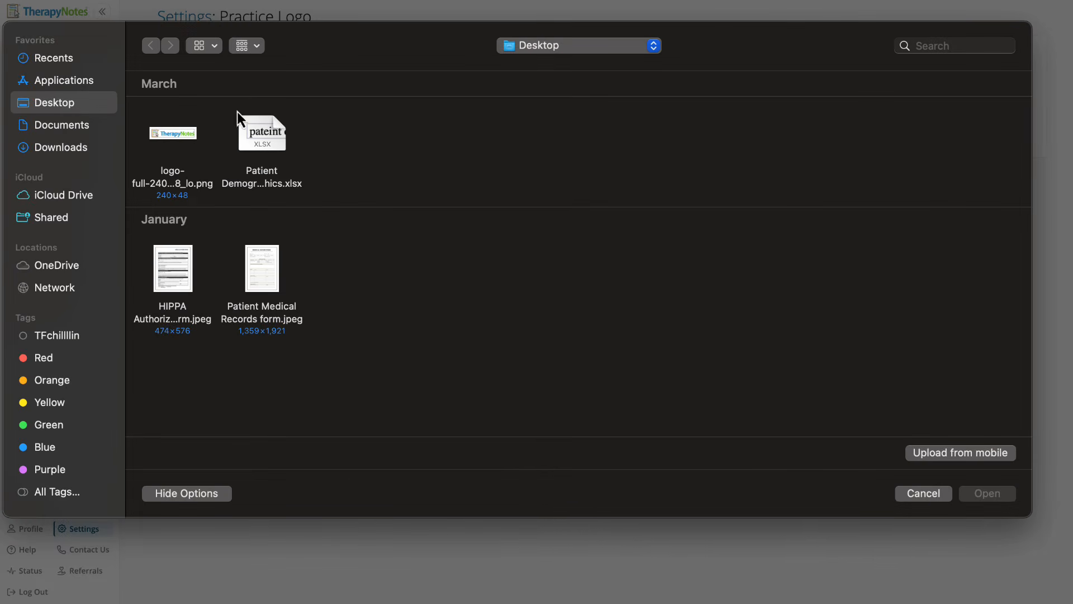
left_click(173, 137)
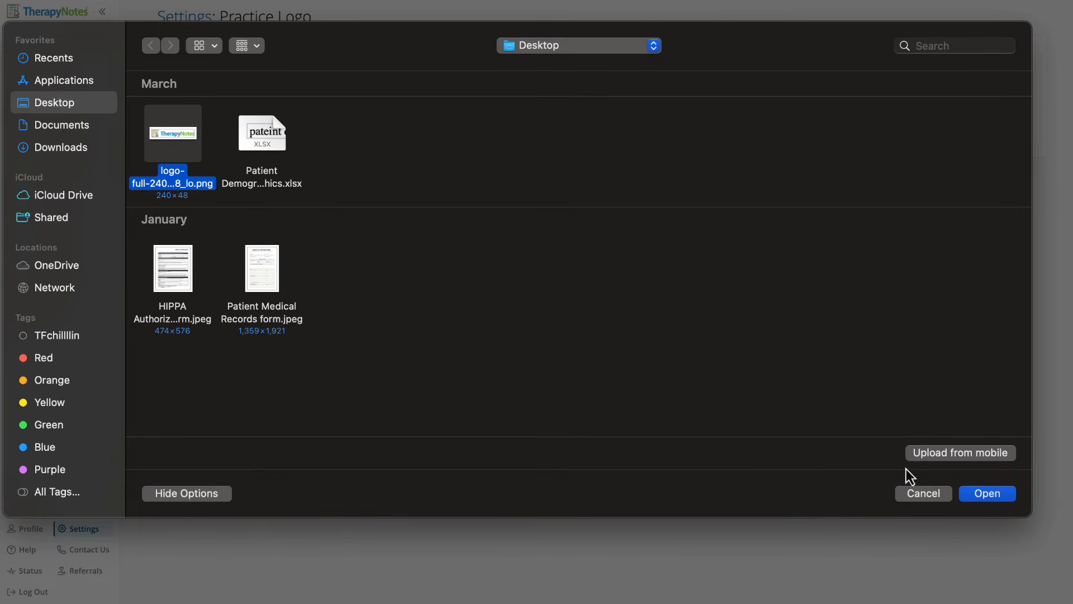
left_click(994, 497)
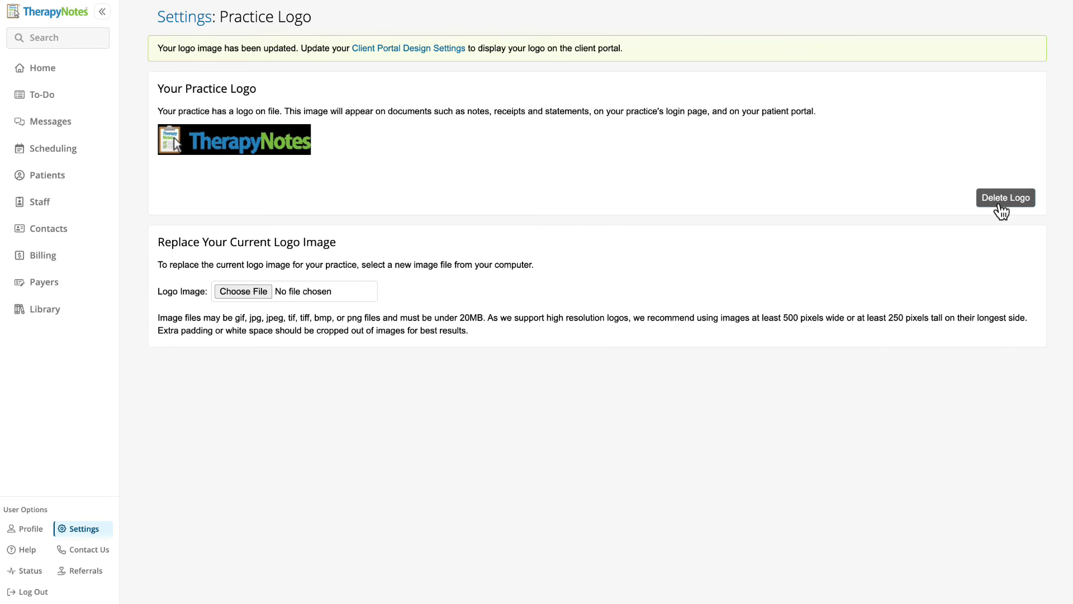
left_click(1002, 206)
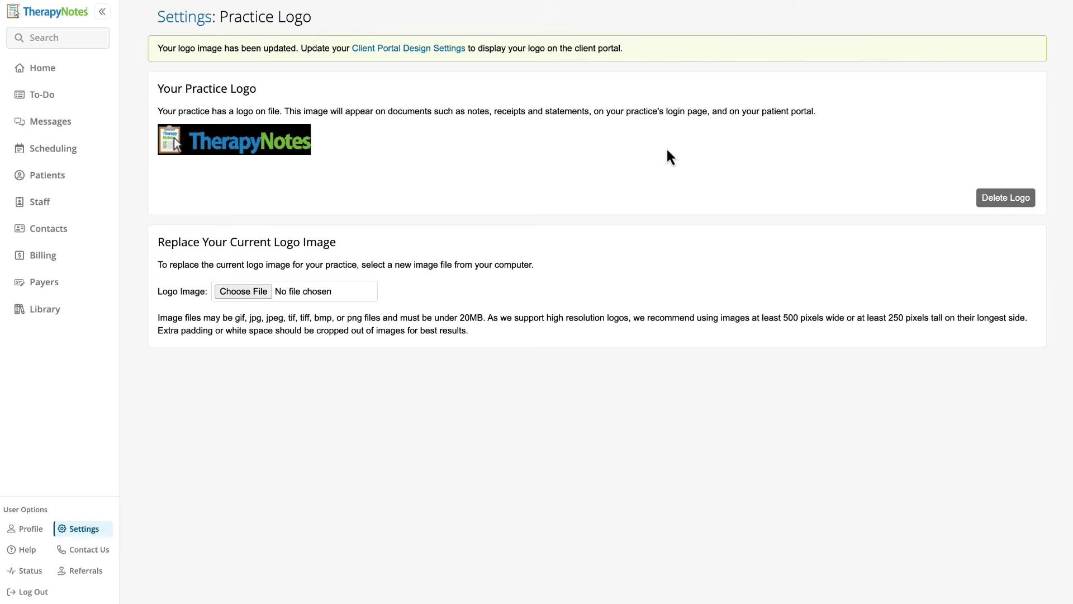
Save the Client Portal settings, then show the Patients list with its 5 active patients.
left_click(90, 530)
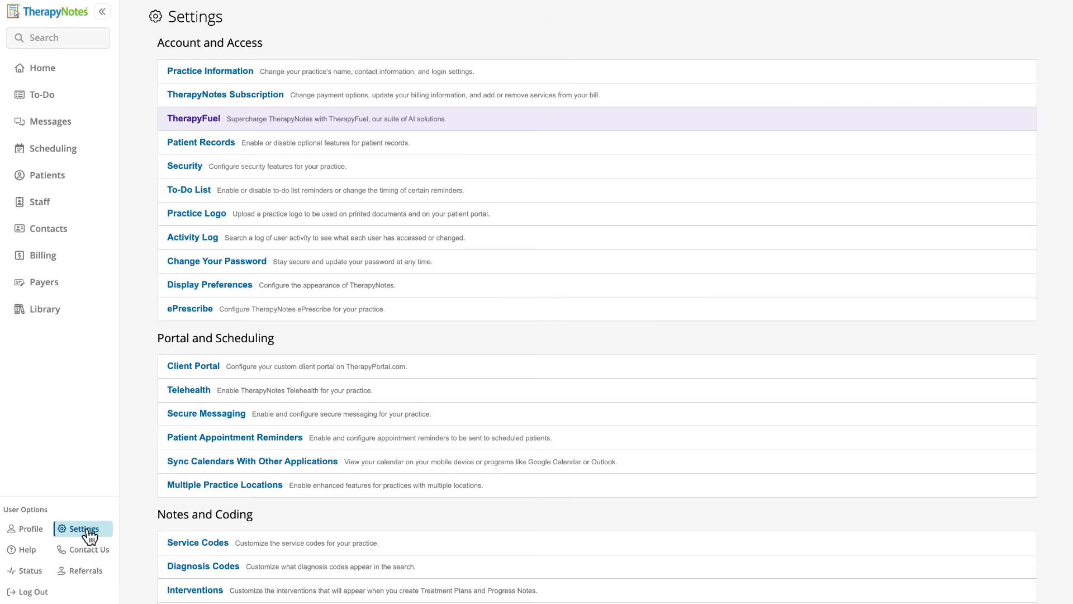
left_click(167, 377)
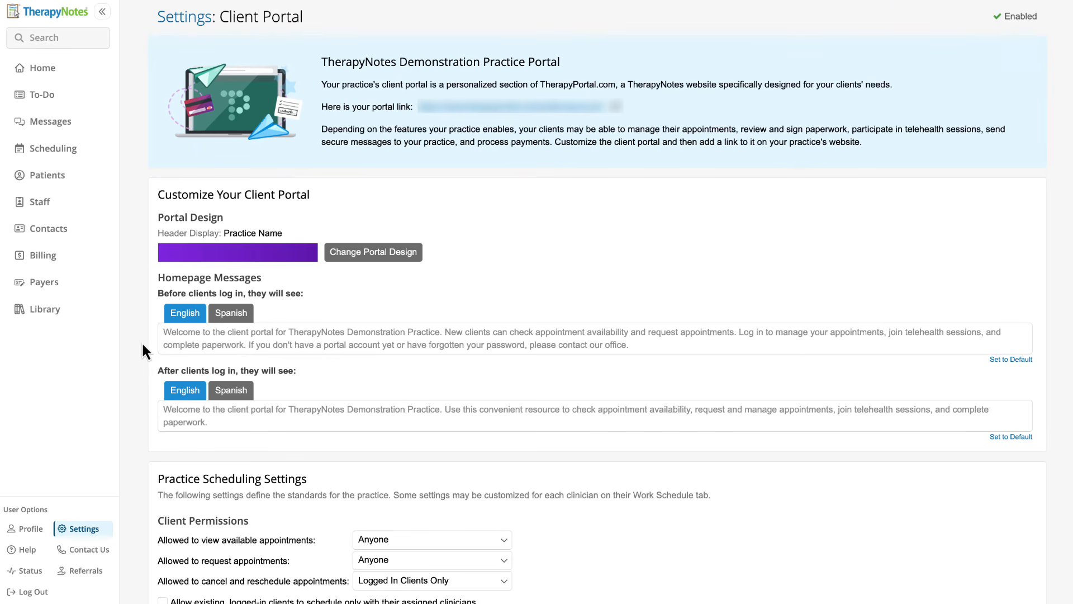
scroll(142, 341, "down", 2)
scroll(143, 345, "down", 4)
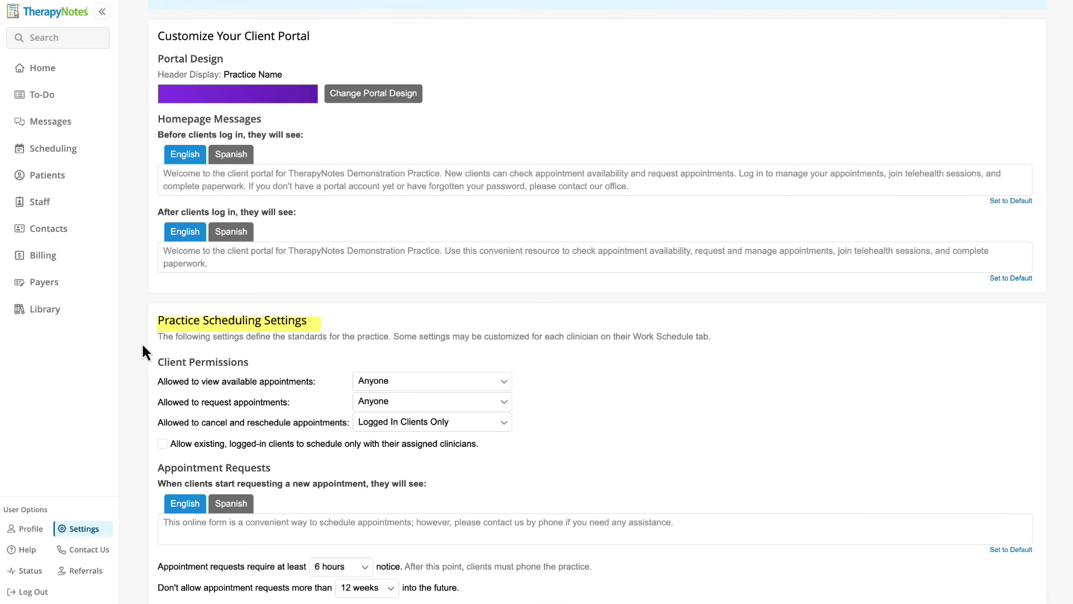
scroll(142, 346, "down", 5)
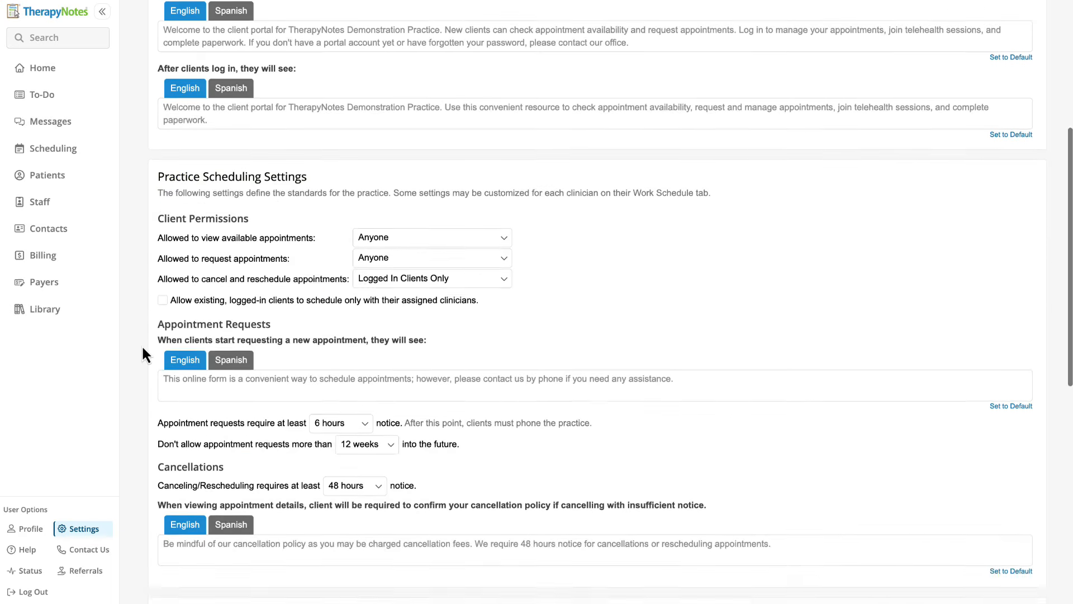
scroll(142, 350, "down", 5)
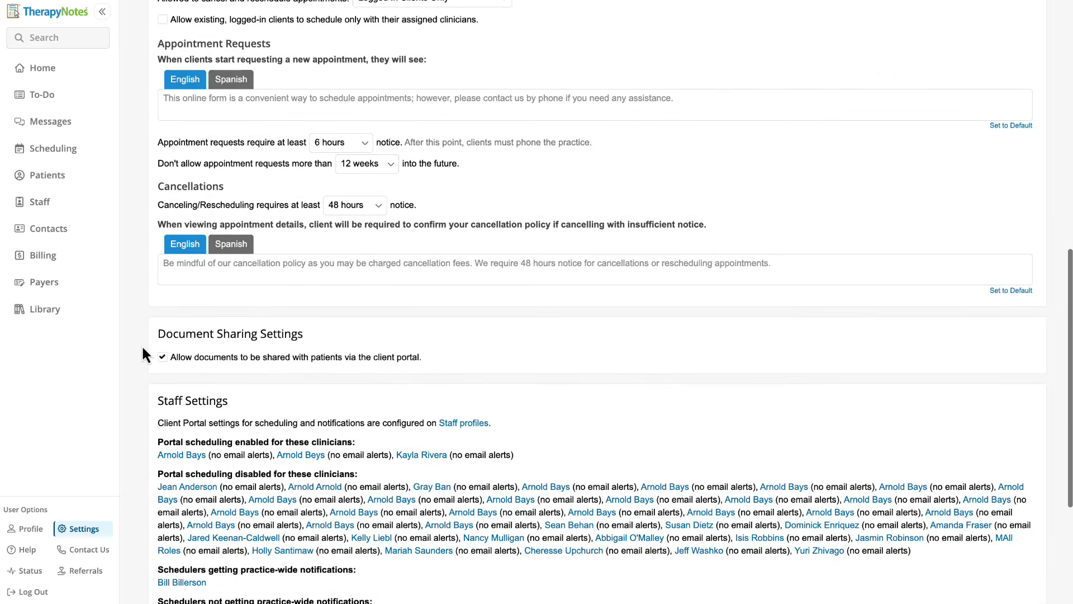
scroll(142, 344, "down", 2)
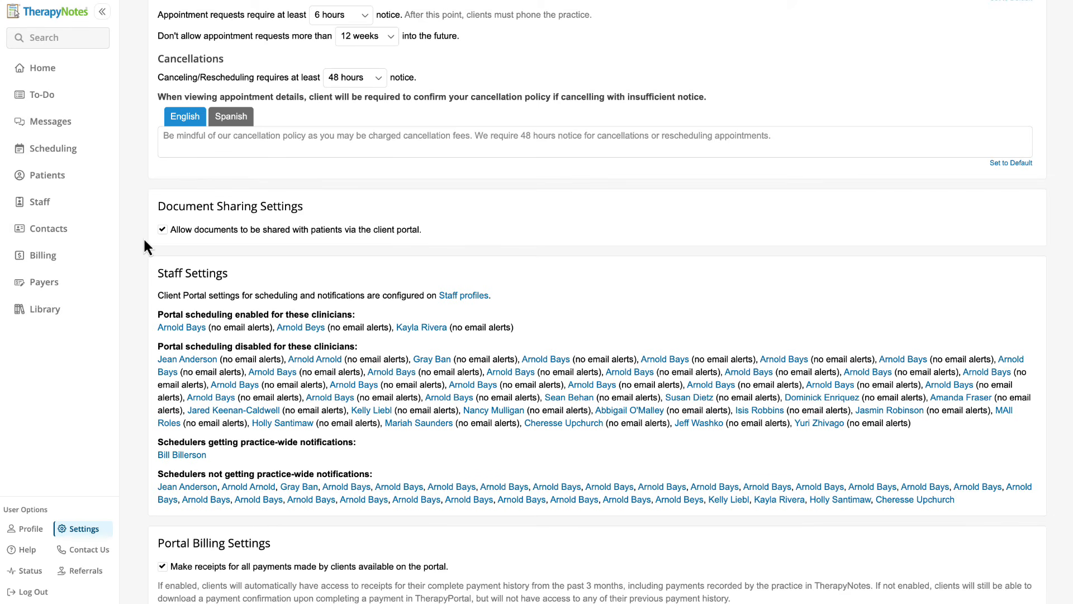
scroll(143, 237, "down", 3)
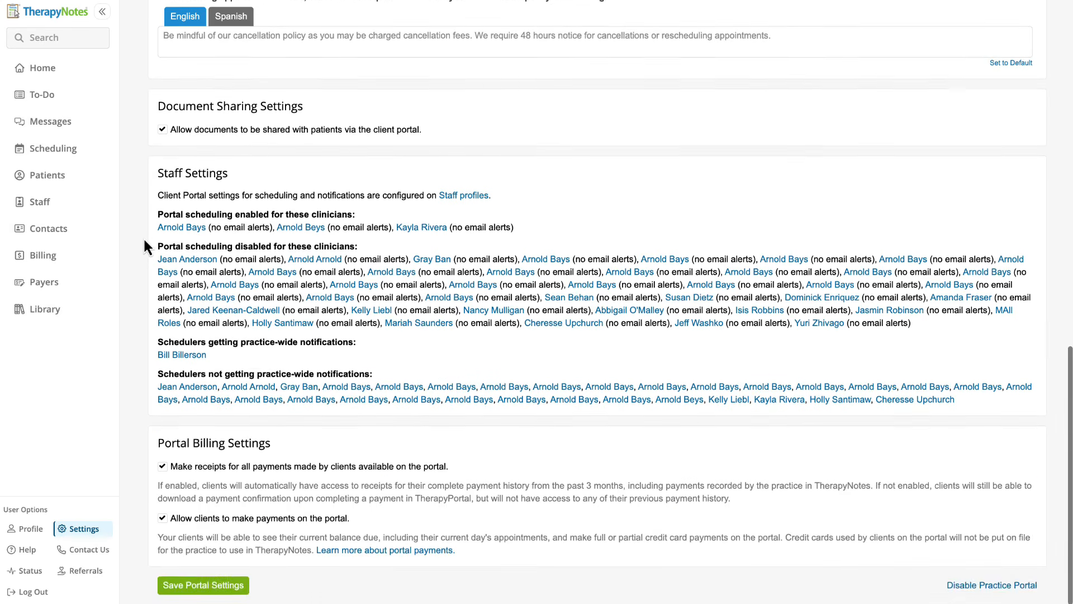
left_click(181, 588)
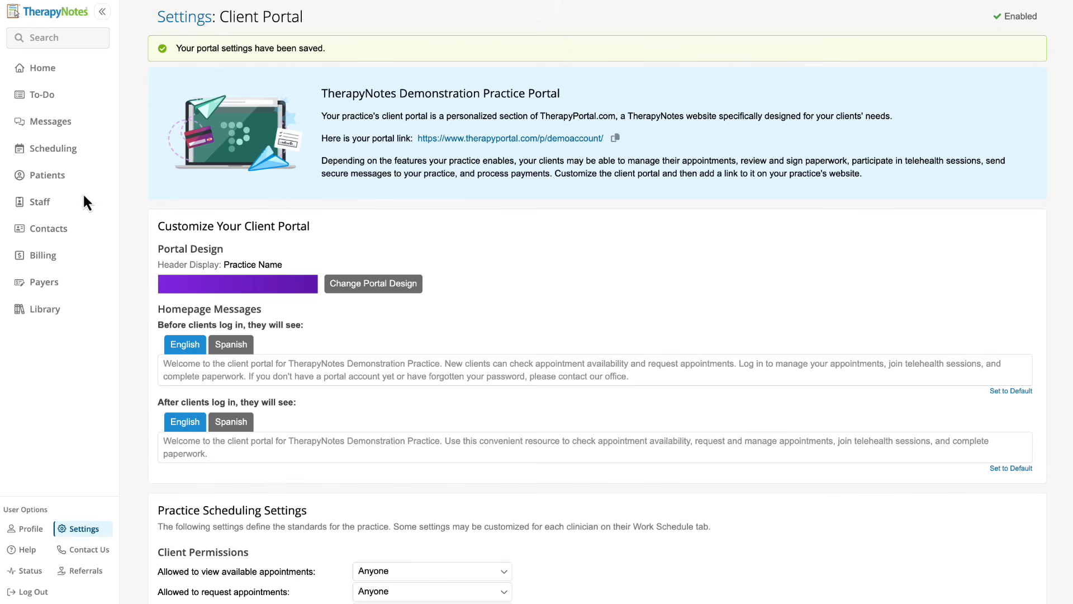
left_click(68, 178)
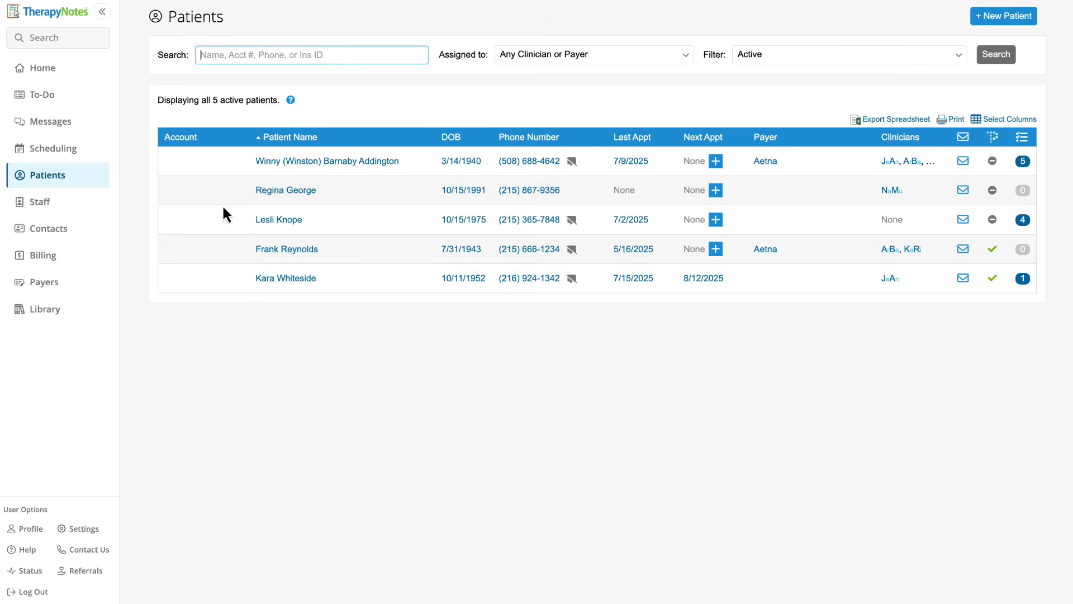
Send the new patient a client portal welcome email from their Portal tab.
left_click(285, 193)
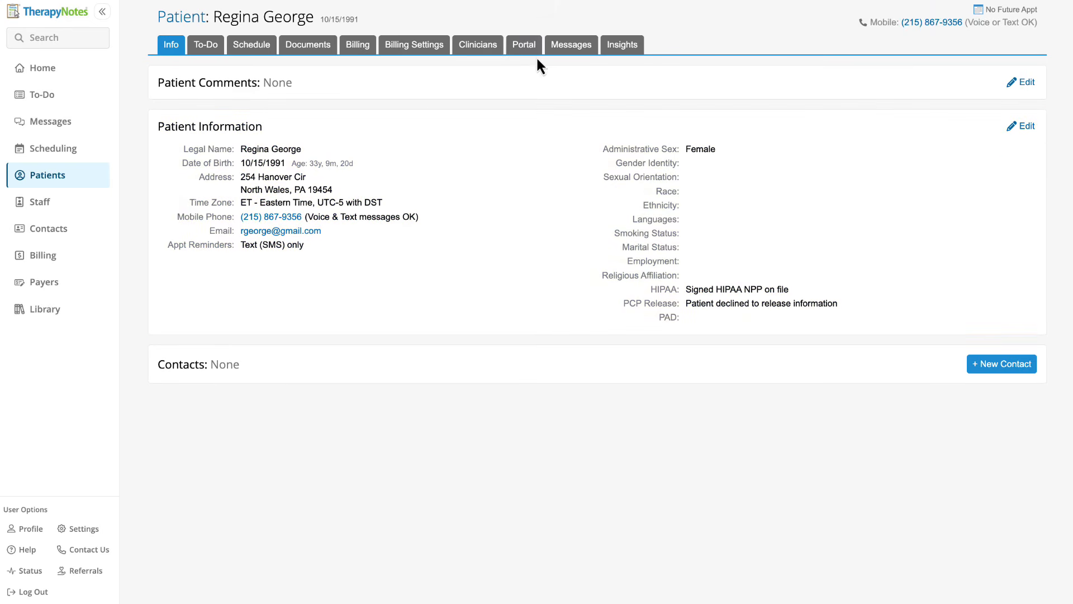
left_click(532, 53)
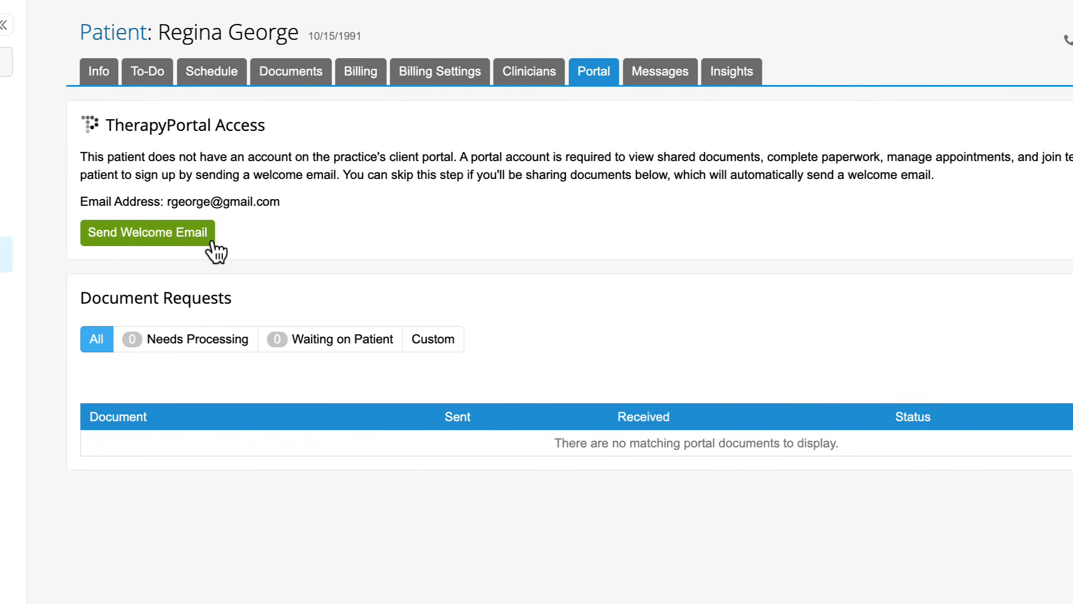
left_click(207, 235)
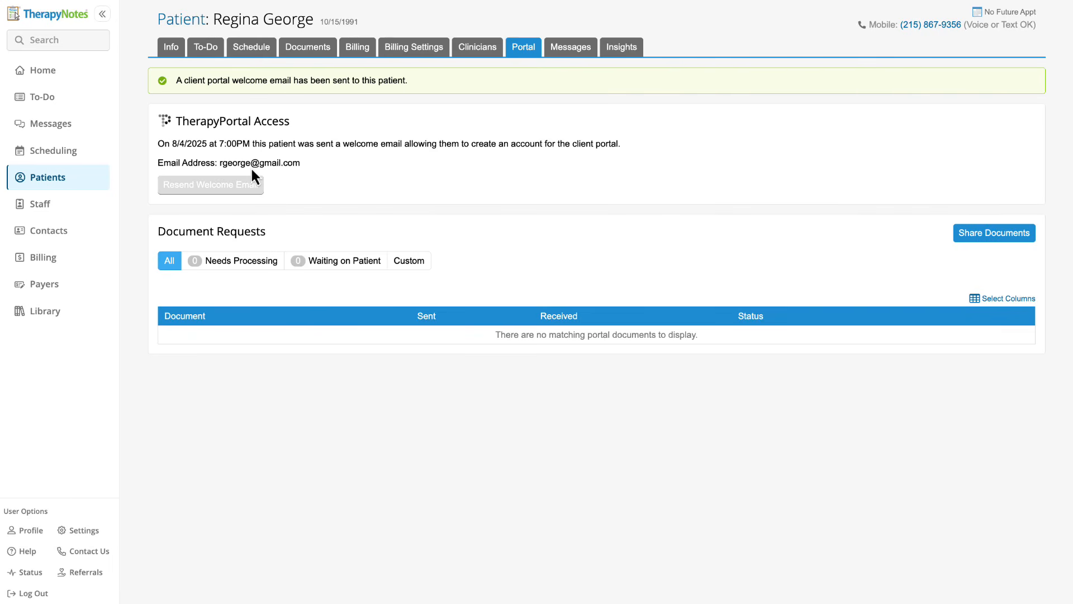
Go to the Payment Processing page in the practice settings.
left_click(83, 535)
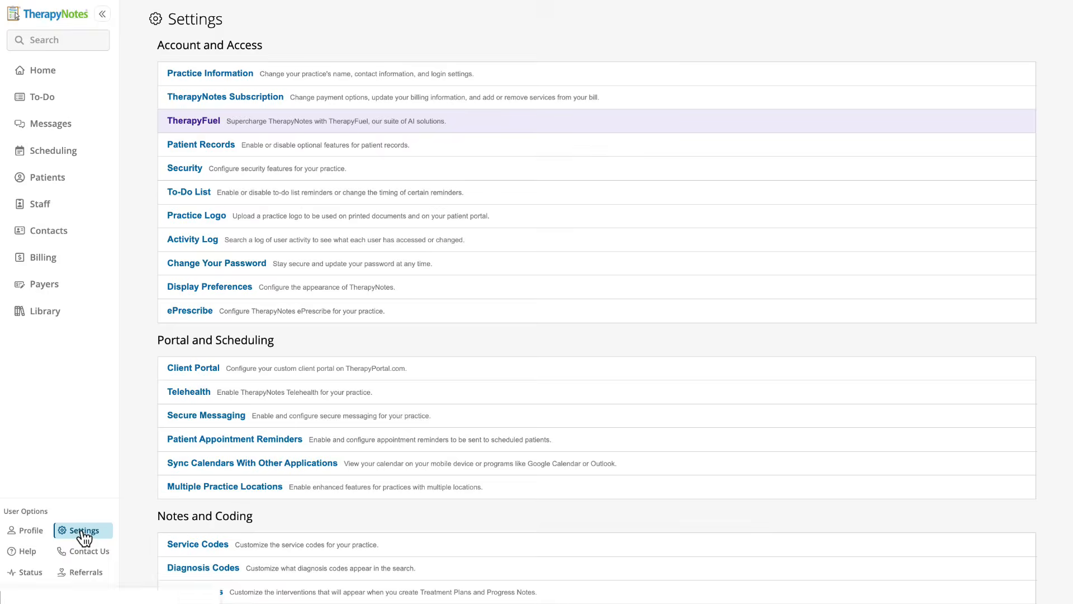
scroll(151, 556, "down", 2)
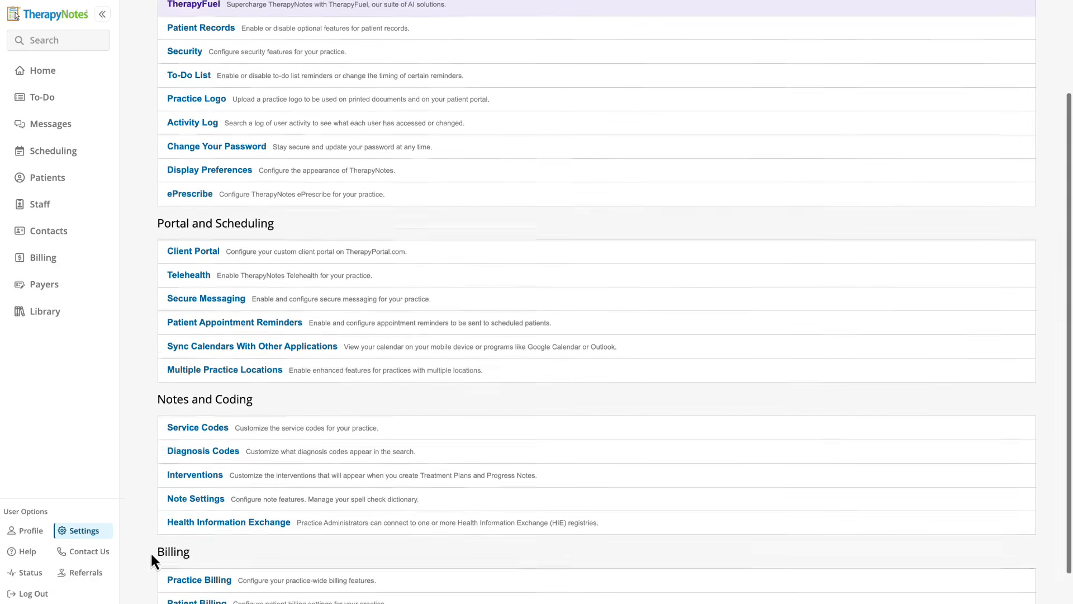
scroll(149, 551, "down", 1)
left_click(177, 594)
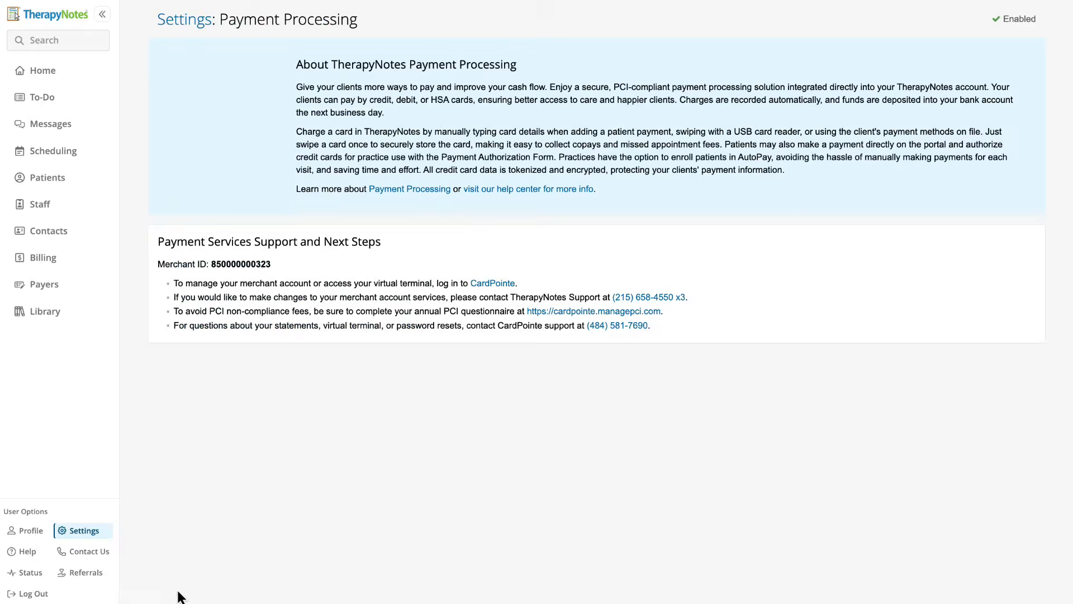